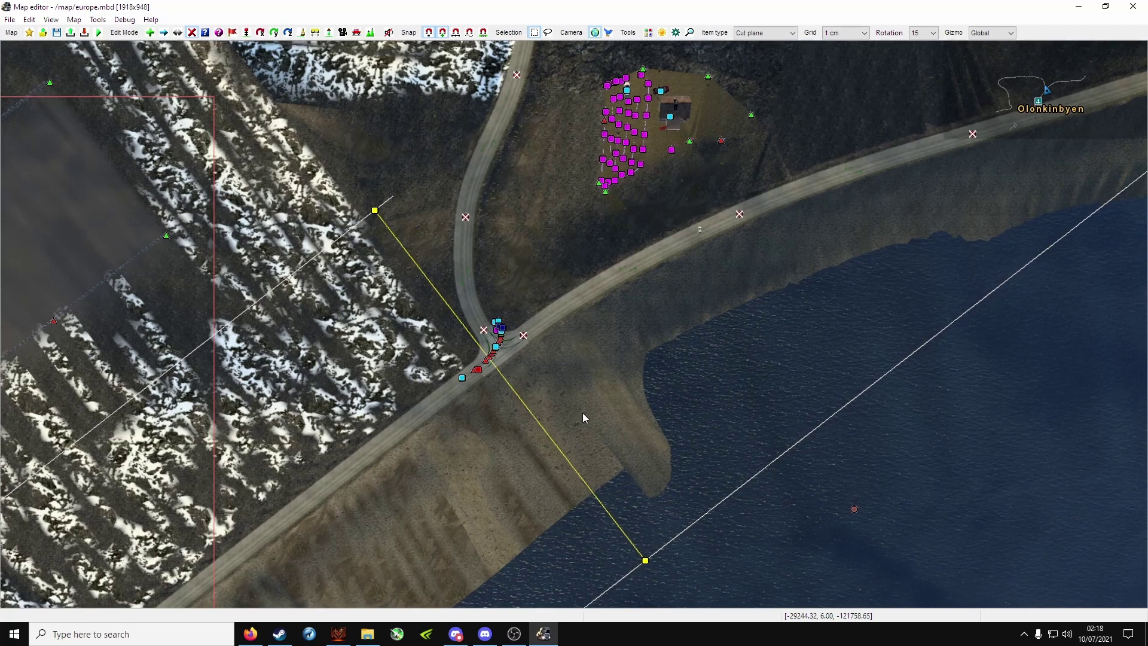
pyautogui.scroll(-2, 574, 413)
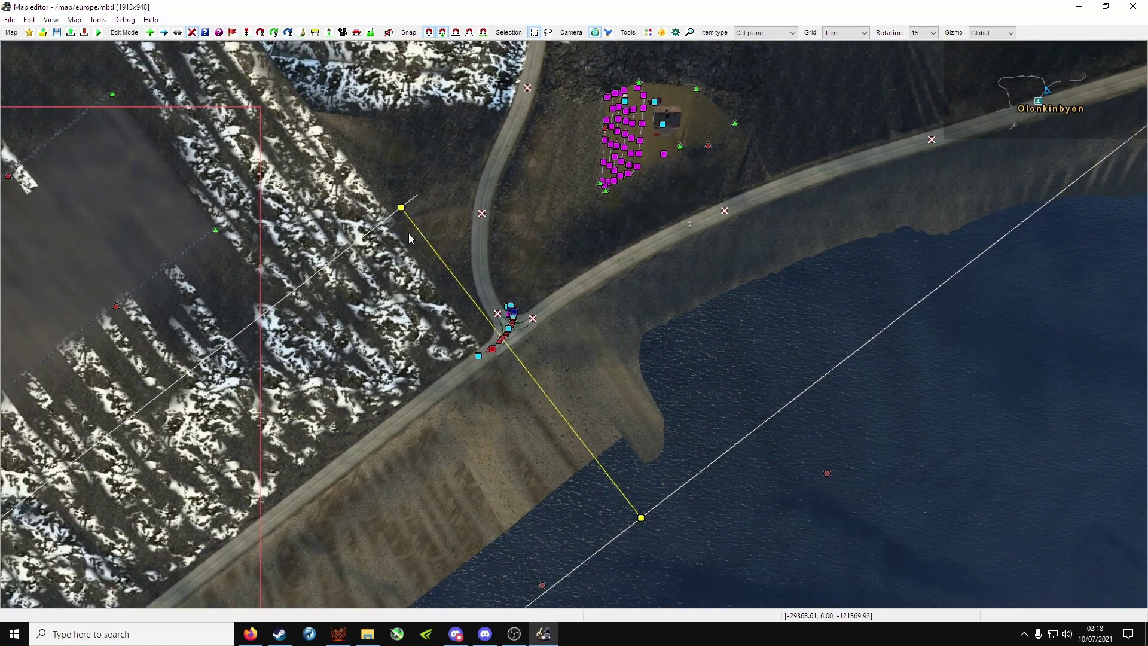
# Step: Delete the existing cut plane lying across the coastal road junction
pyautogui.press('Delete')
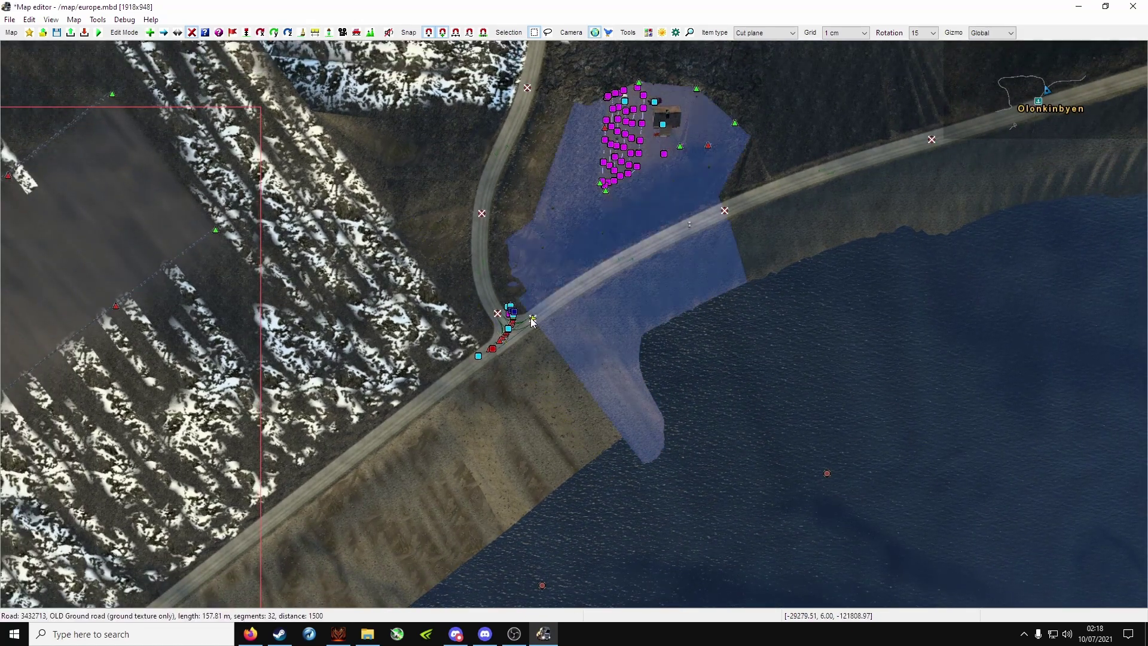
# Step: Keep Cut plane as the item type and Global as the gizmo axis orientation
pyautogui.click(761, 37)
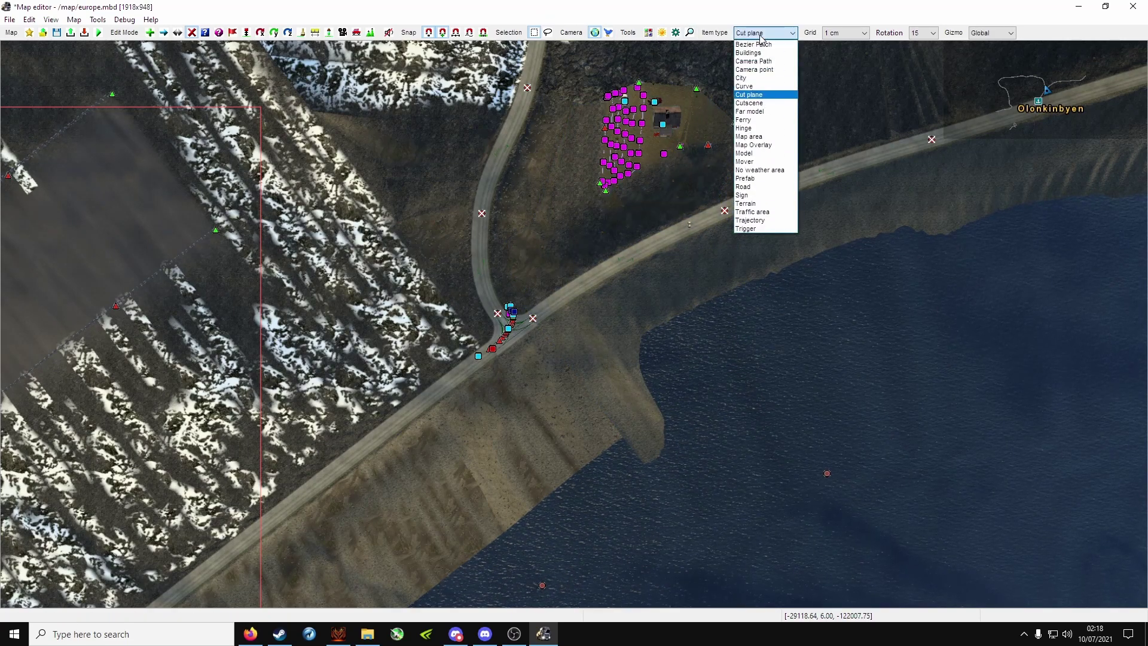
pyautogui.click(759, 97)
pyautogui.click(993, 35)
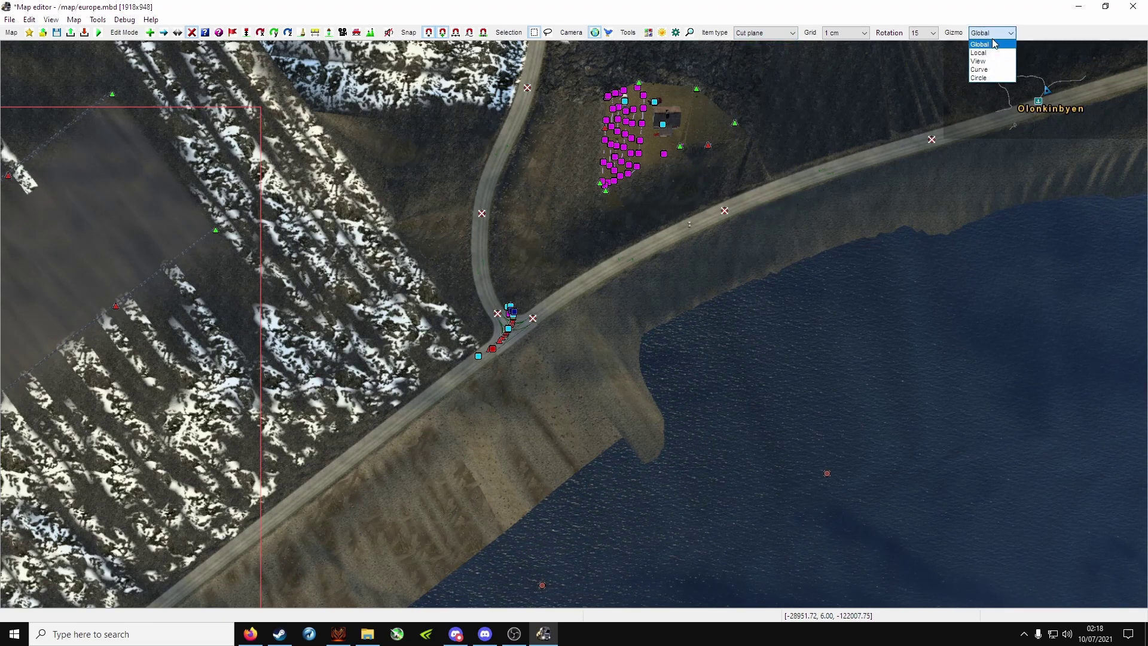
pyautogui.click(883, 126)
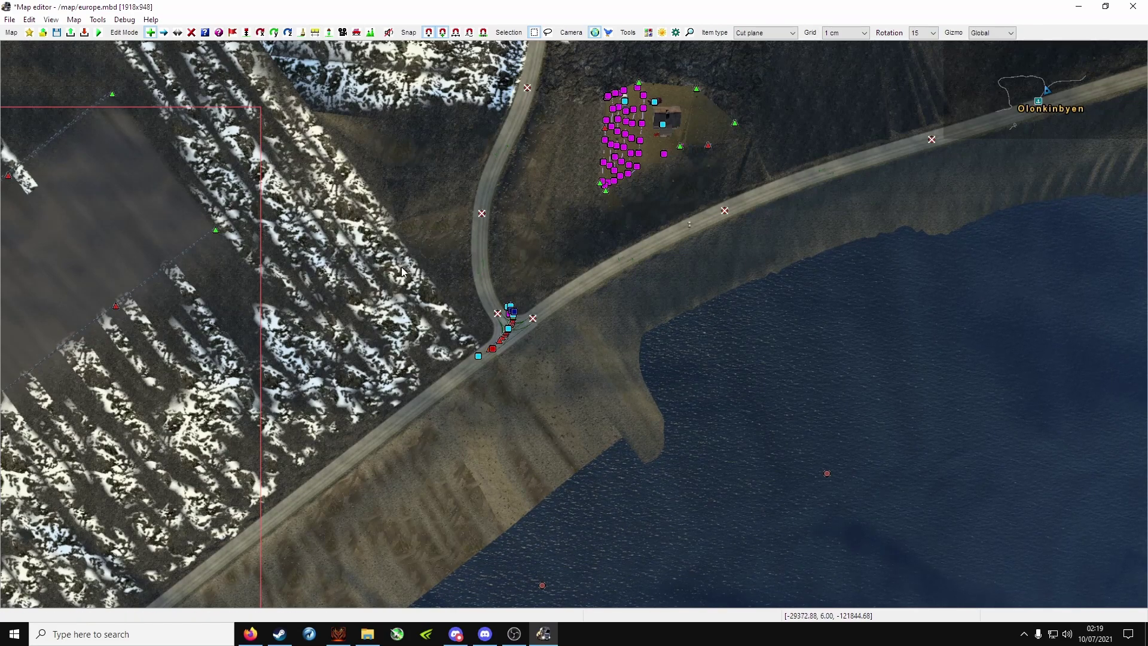
# Step: Place the cut plane with one end in the sea and the other on the snowy slope
pyautogui.press('m')
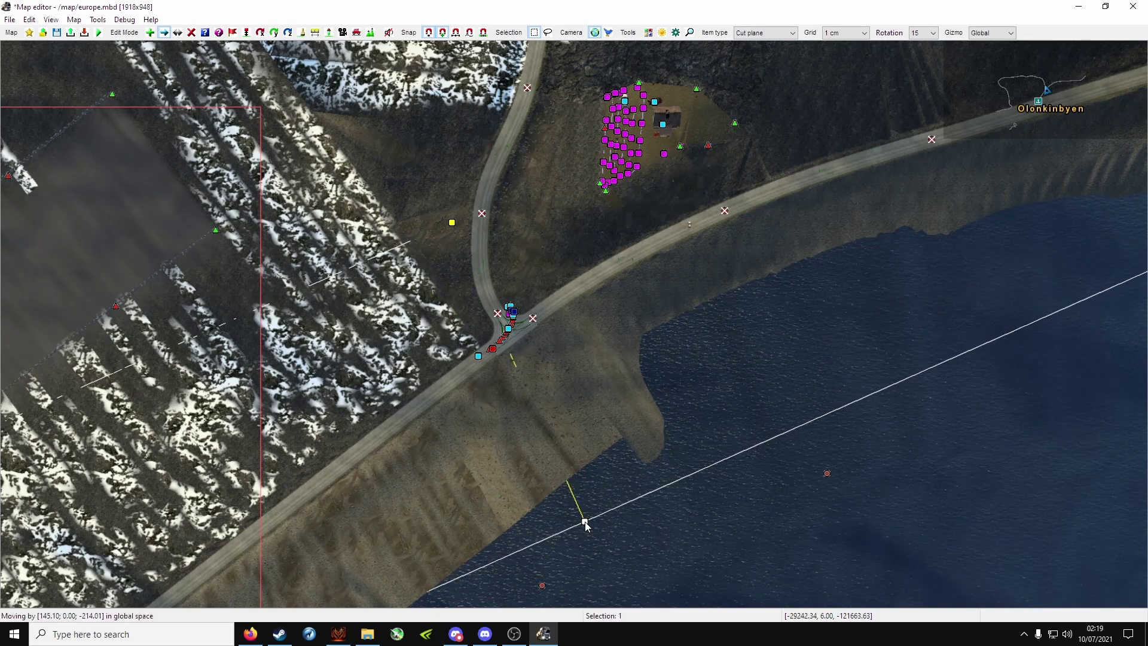
pyautogui.click(583, 520)
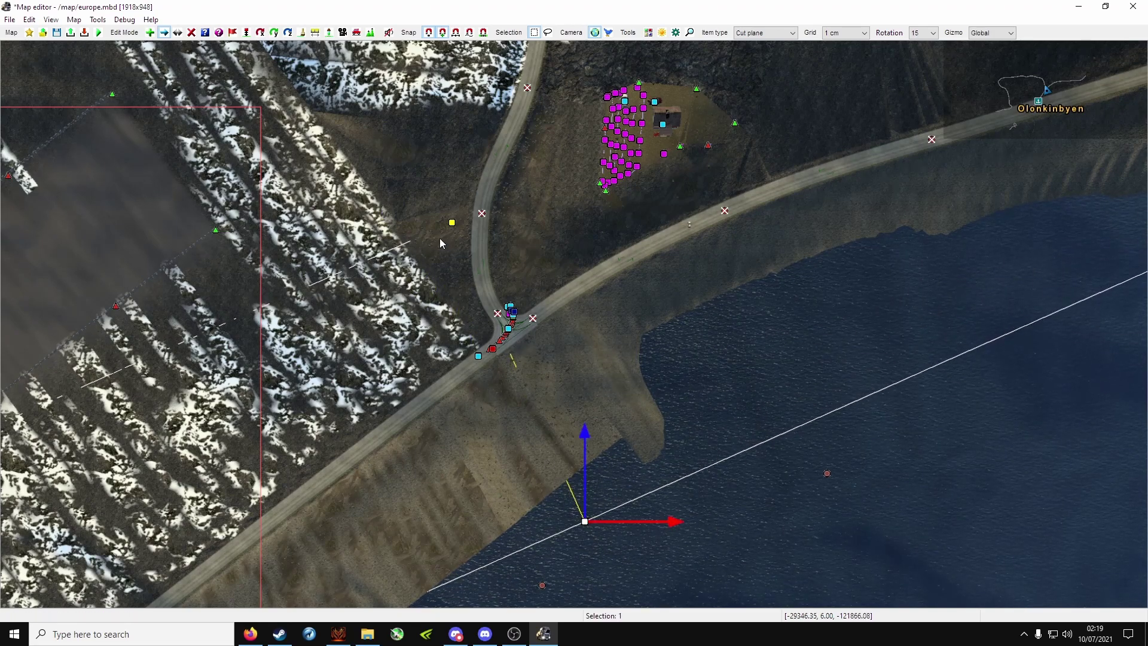
pyautogui.click(308, 115)
pyautogui.press('m')
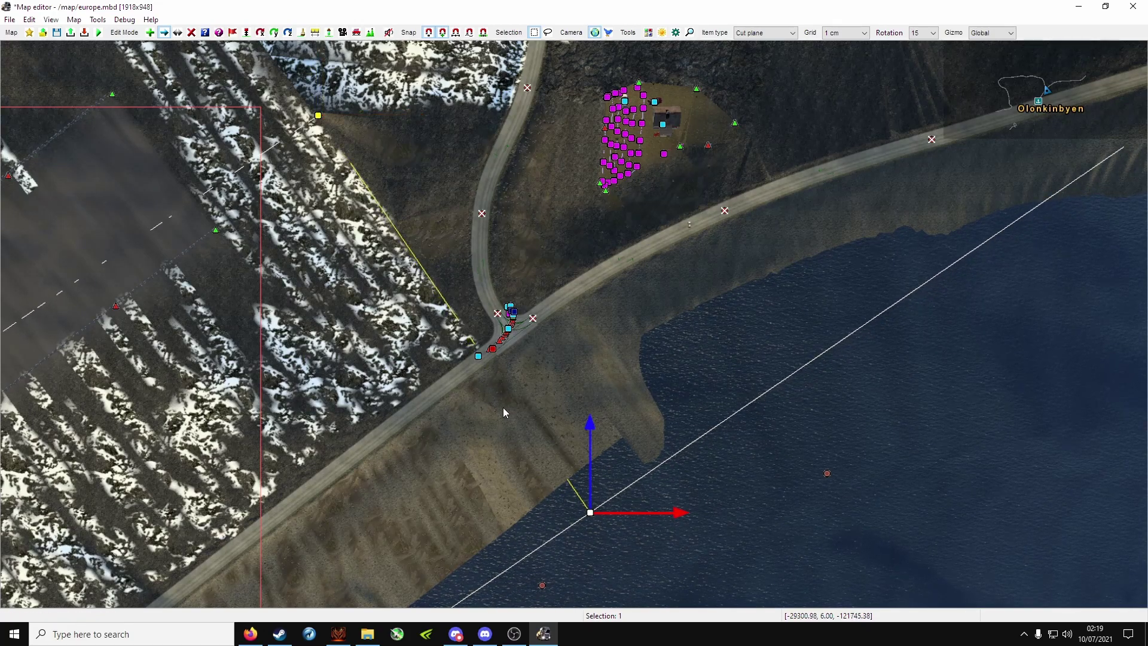
# Step: In the free 3D camera, raise the first cut plane node along the Y axis
pyautogui.press('Tab')
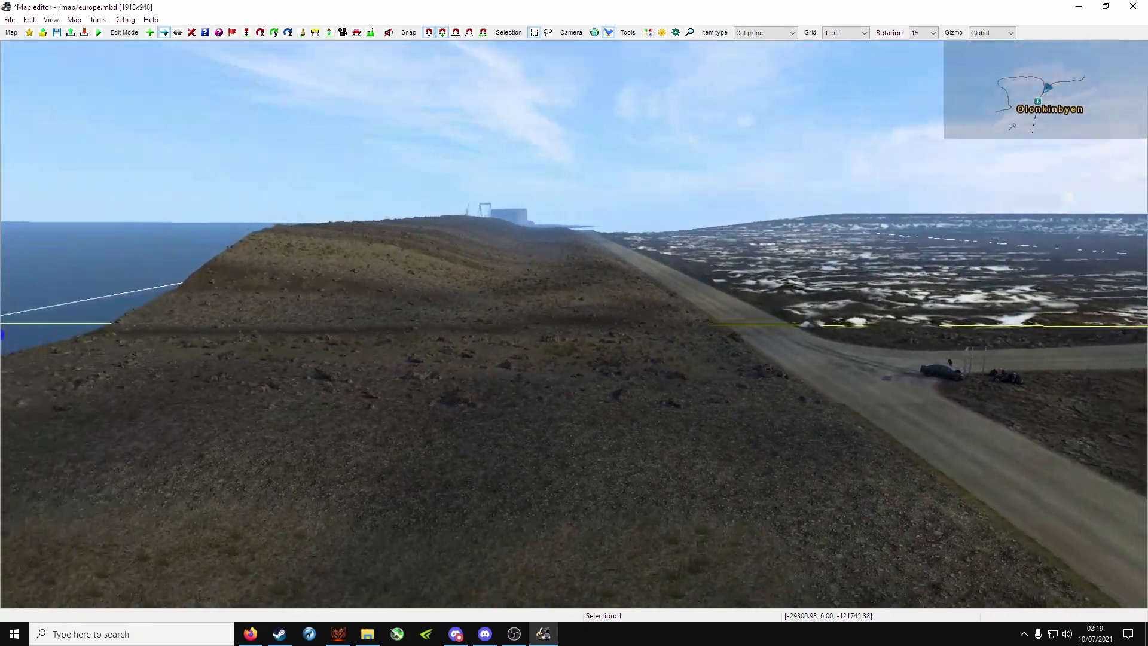
pyautogui.moveTo(581, 339); pyautogui.dragTo(582, 338, button='right')
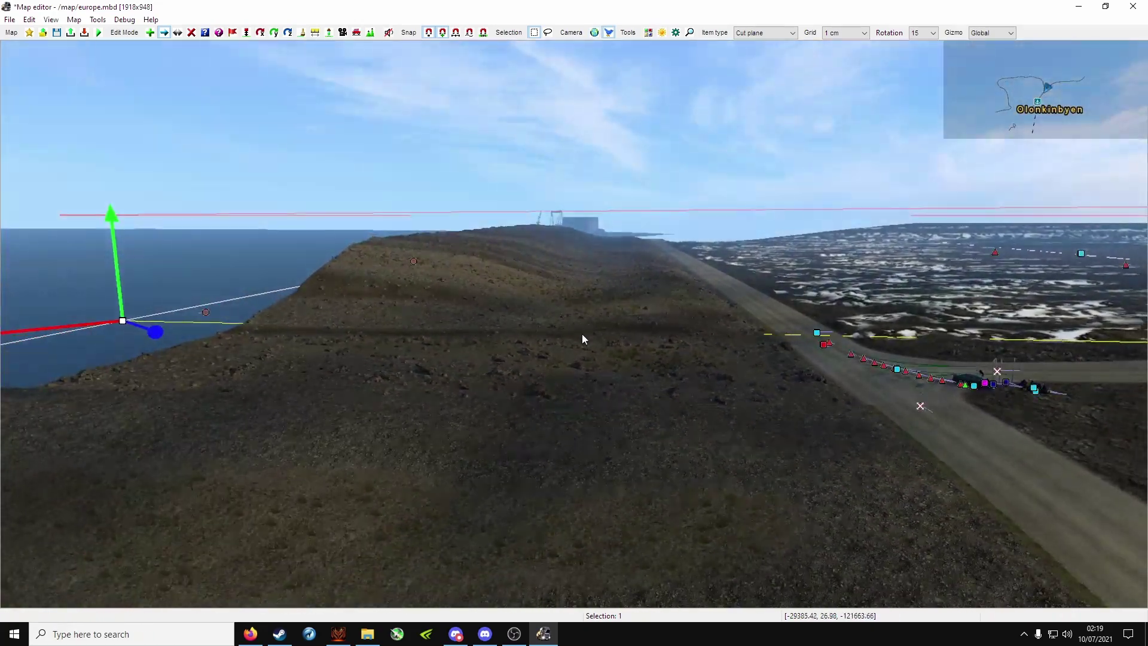
pyautogui.moveTo(112, 229); pyautogui.dragTo(117, 206)
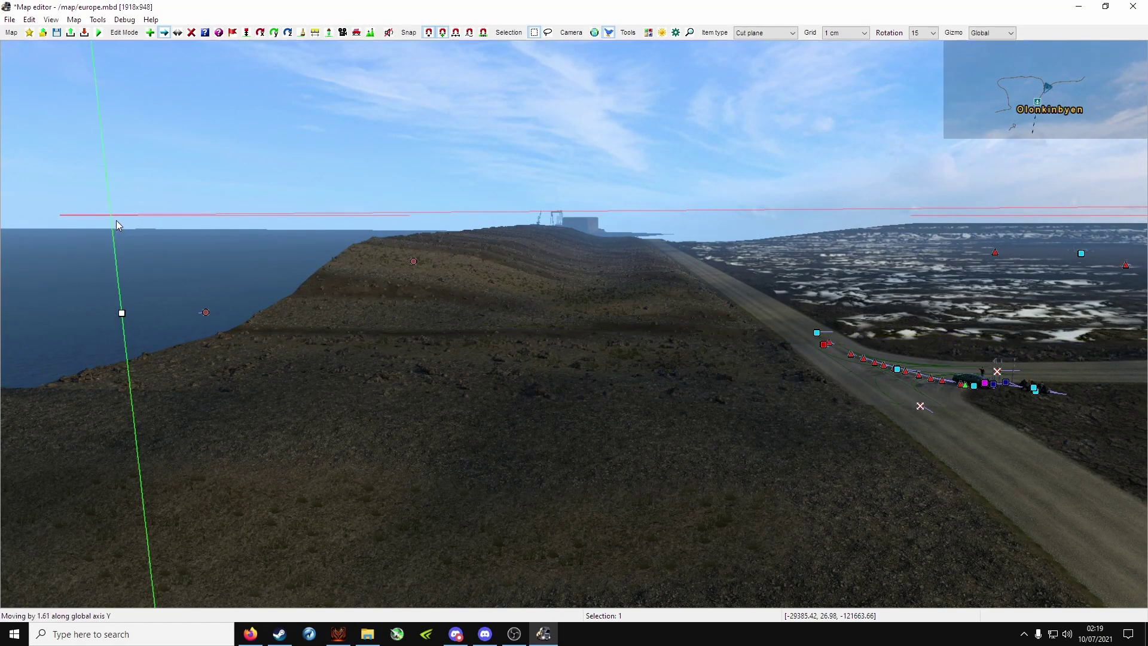
pyautogui.moveTo(116, 207); pyautogui.dragTo(117, 206, button='right')
# Step: Fly toward the junction and raise the cut plane's other end node upward
pyautogui.press('w')
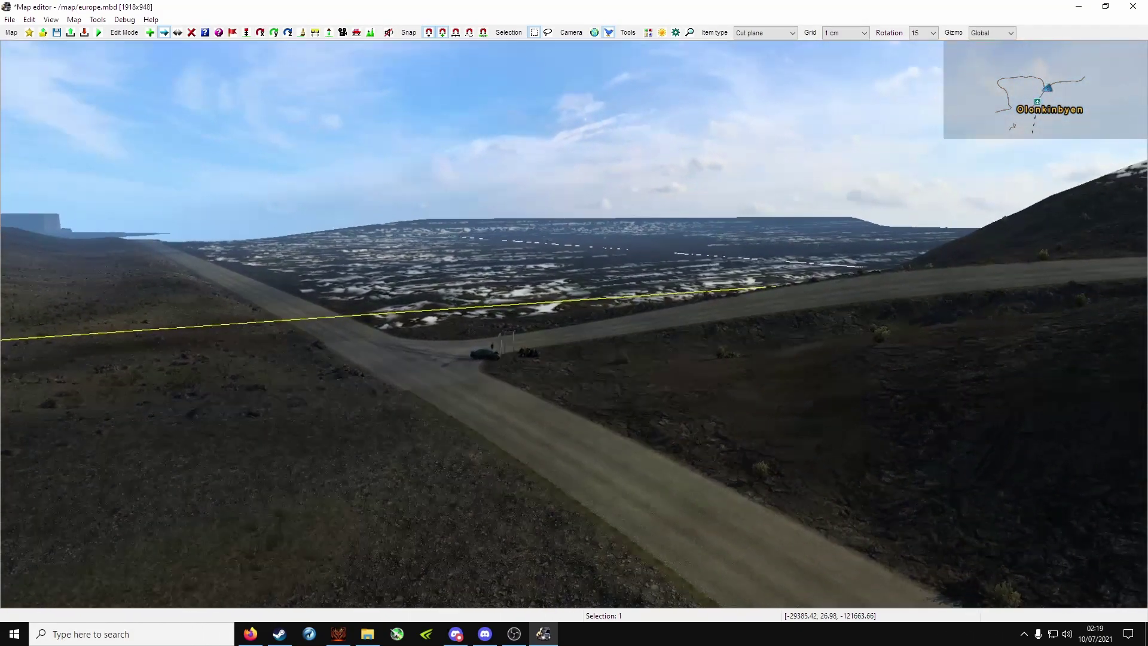
pyautogui.moveTo(730, 232); pyautogui.dragTo(731, 232, button='right')
pyautogui.click(830, 267)
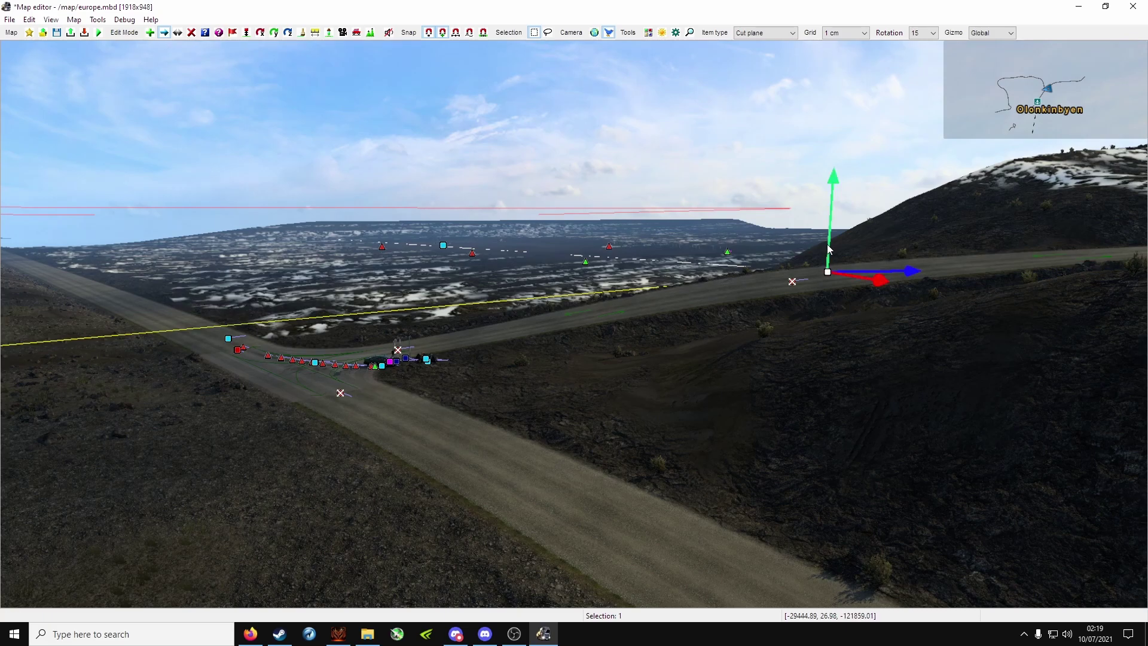
pyautogui.moveTo(831, 241); pyautogui.dragTo(835, 229)
pyautogui.moveTo(836, 230); pyautogui.dragTo(835, 230, button='right')
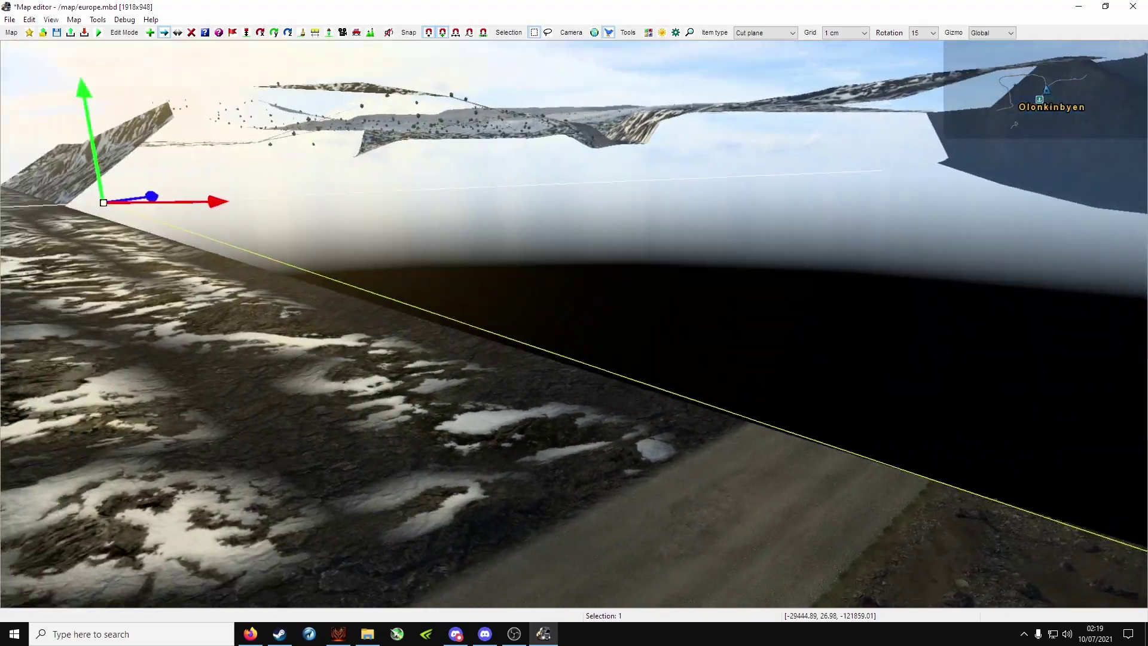
# Step: Fly the camera toward the sea and cliffs to inspect the clipped terrain at a low horizon
pyautogui.moveTo(571, 329); pyautogui.dragTo(571, 329, button='right')
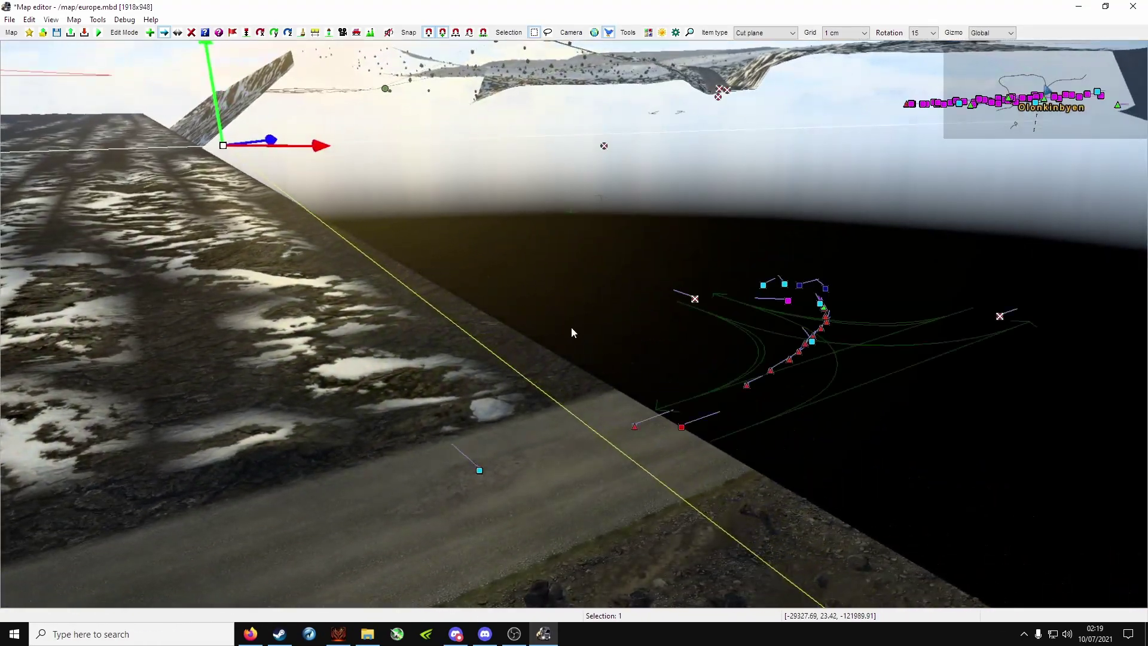
pyautogui.click(647, 375)
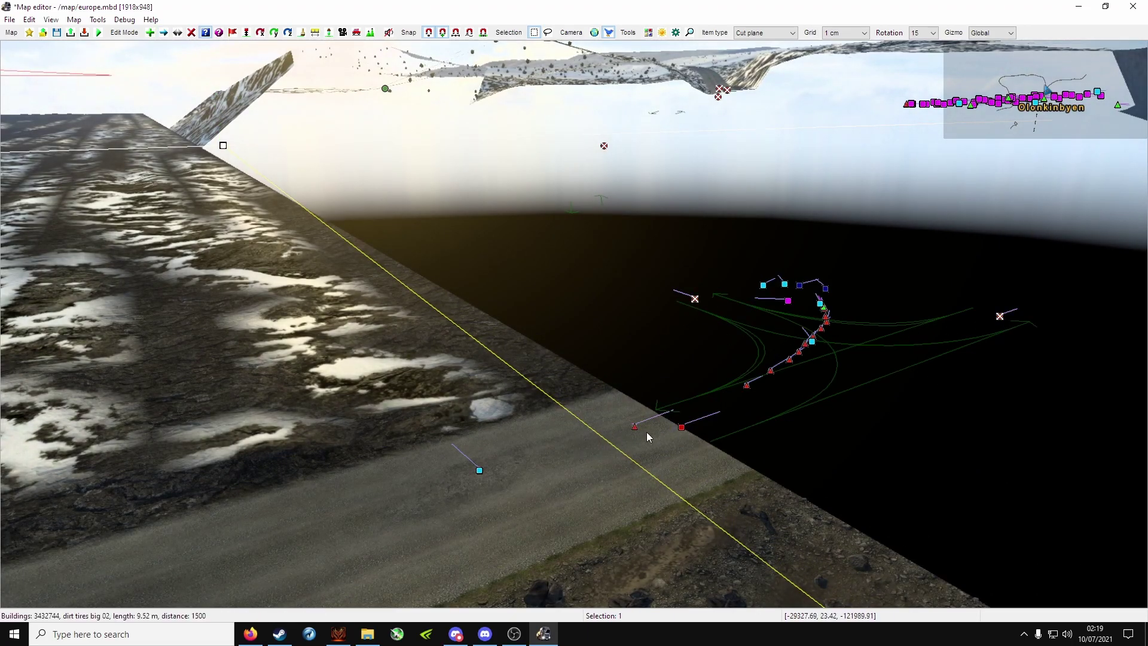
pyautogui.moveTo(609, 314); pyautogui.dragTo(609, 314, button='right')
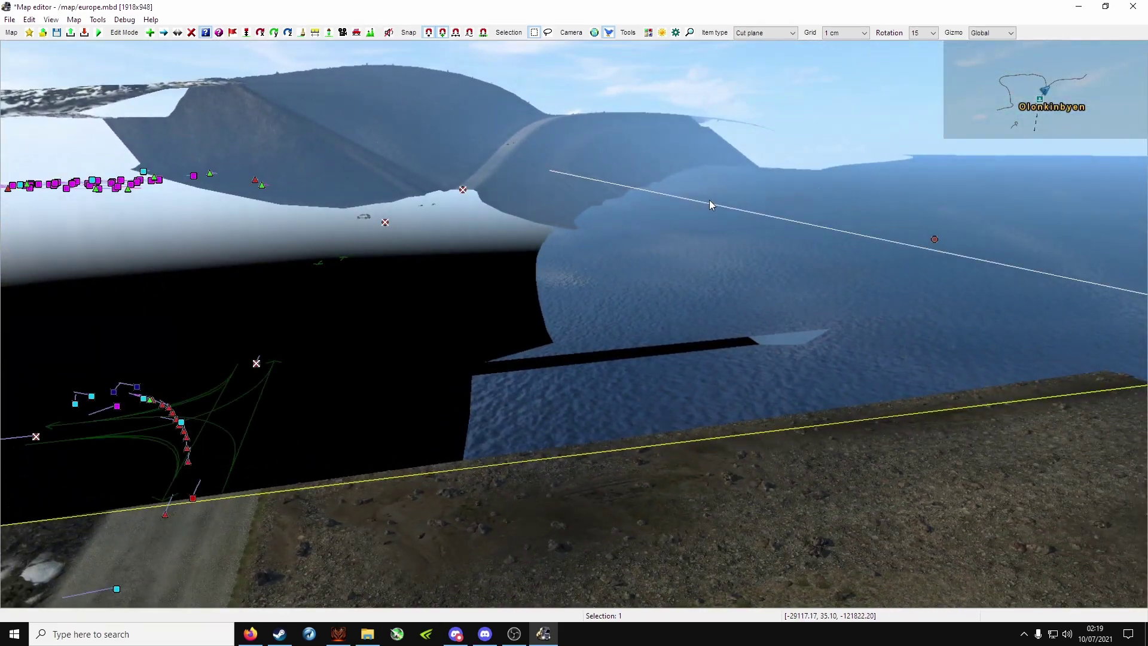
pyautogui.moveTo(710, 200); pyautogui.dragTo(709, 200, button='right')
pyautogui.moveTo(595, 234); pyautogui.dragTo(595, 233, button='right')
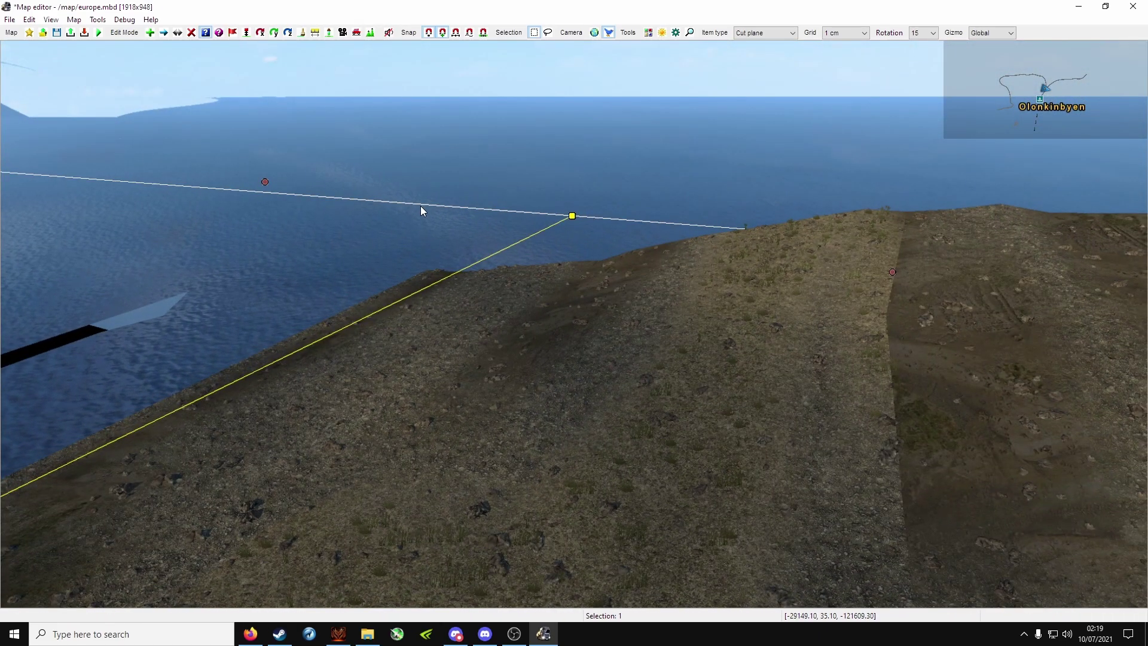
pyautogui.moveTo(261, 219); pyautogui.dragTo(407, 344, button='right')
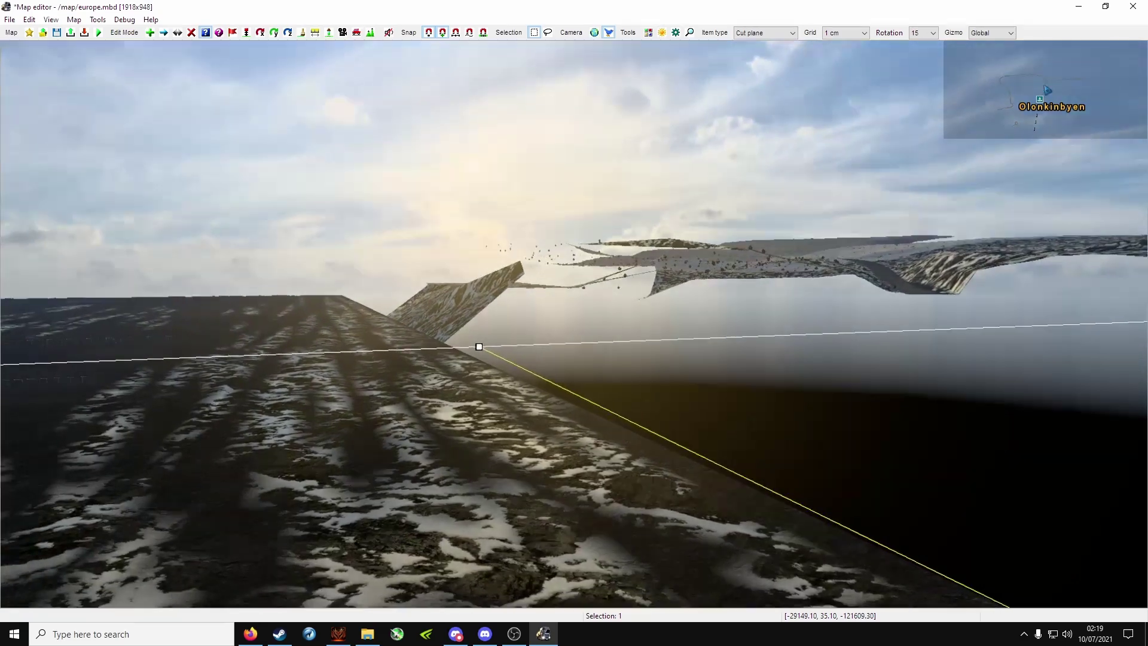
pyautogui.press('c')
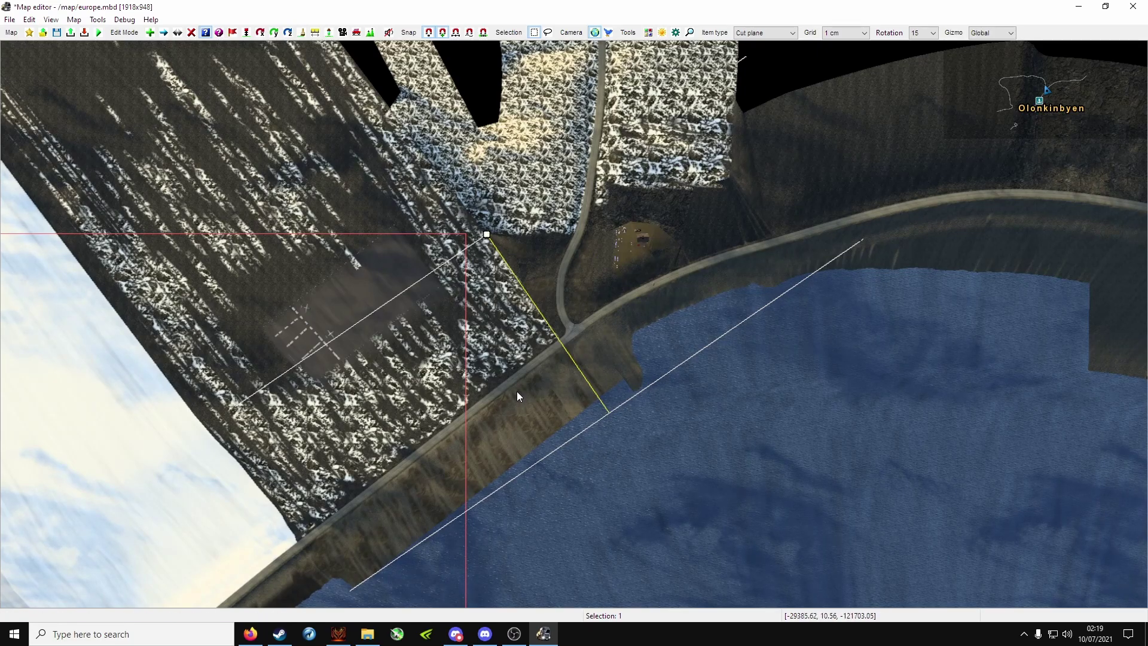
pyautogui.press('c')
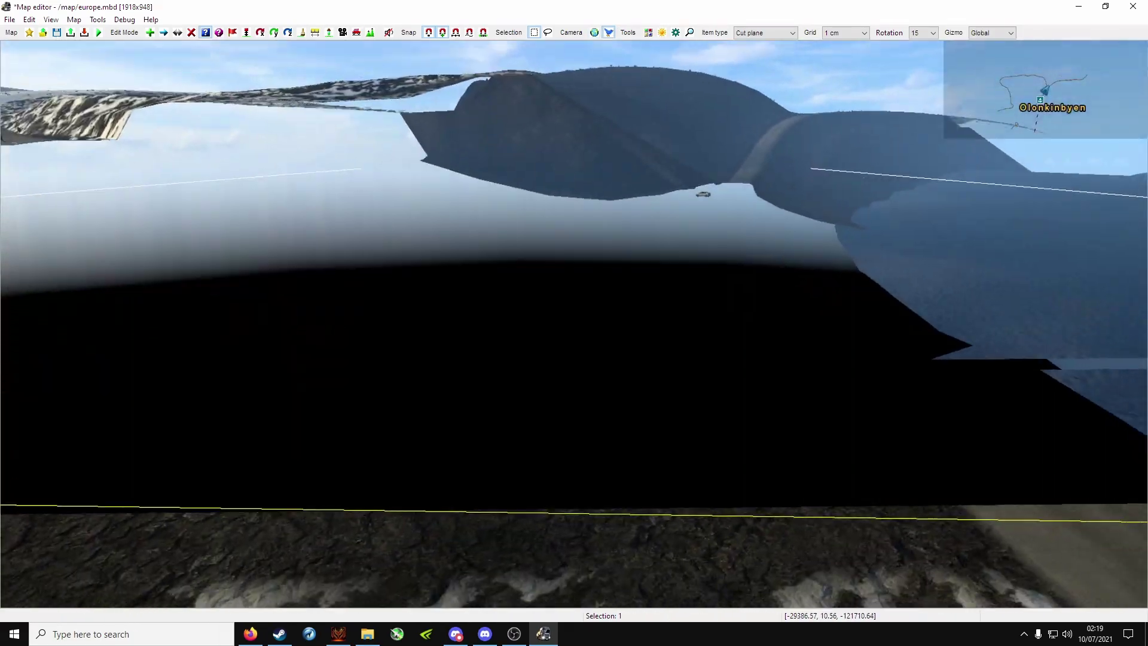
# Step: Inspect the cut line from beneath and above the terrain, ending looking along the road
pyautogui.moveTo(575, 323); pyautogui.dragTo(574, 323, button='right')
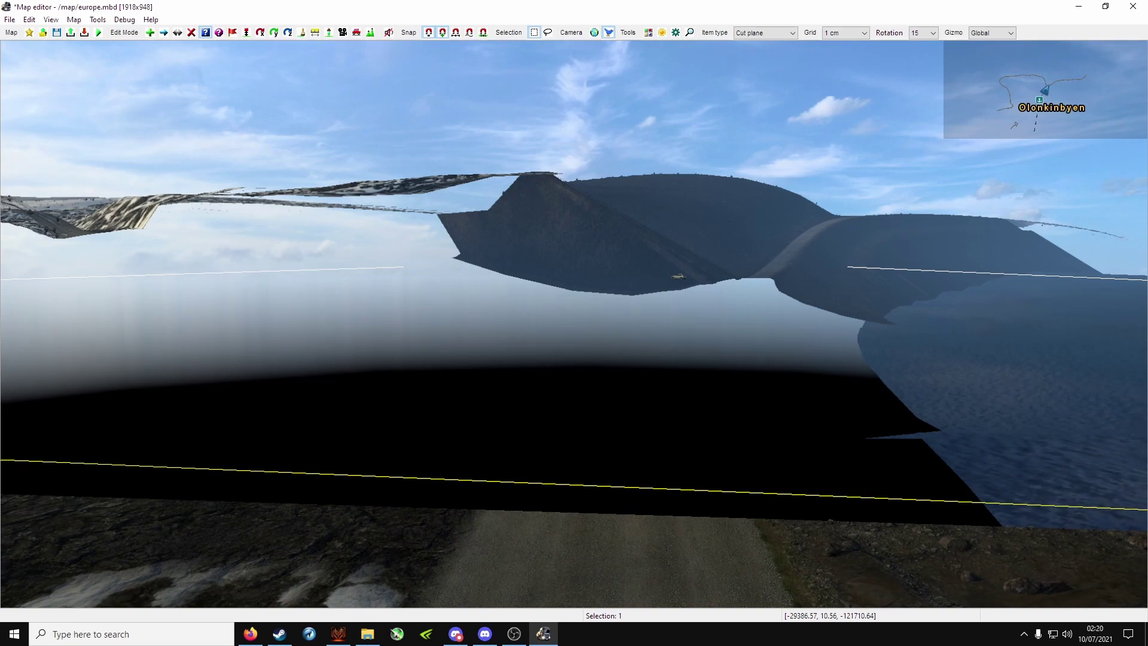
pyautogui.moveTo(574, 323); pyautogui.dragTo(573, 324, button='right')
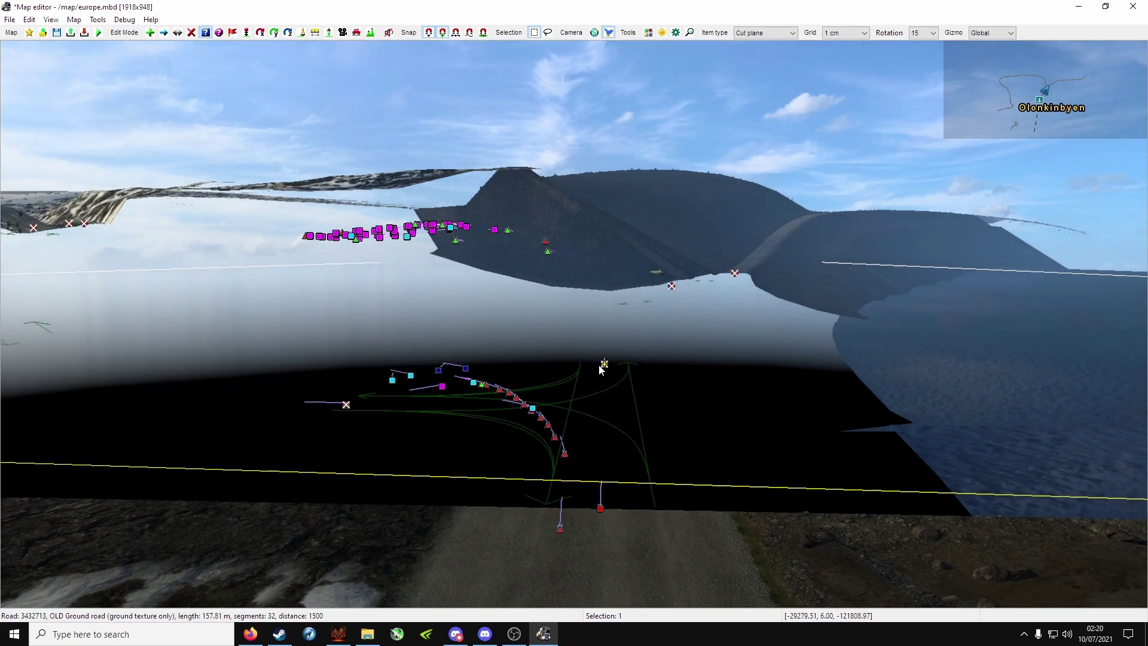
pyautogui.moveTo(527, 440); pyautogui.dragTo(574, 323, button='right')
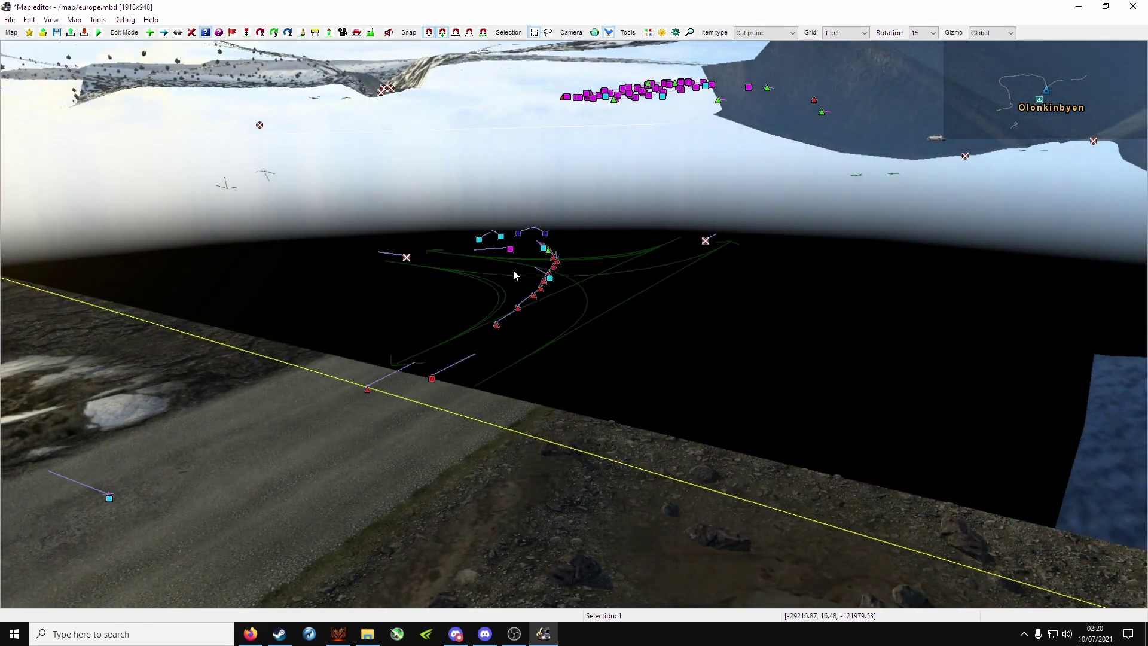
pyautogui.moveTo(513, 269); pyautogui.dragTo(765, 269, button='right')
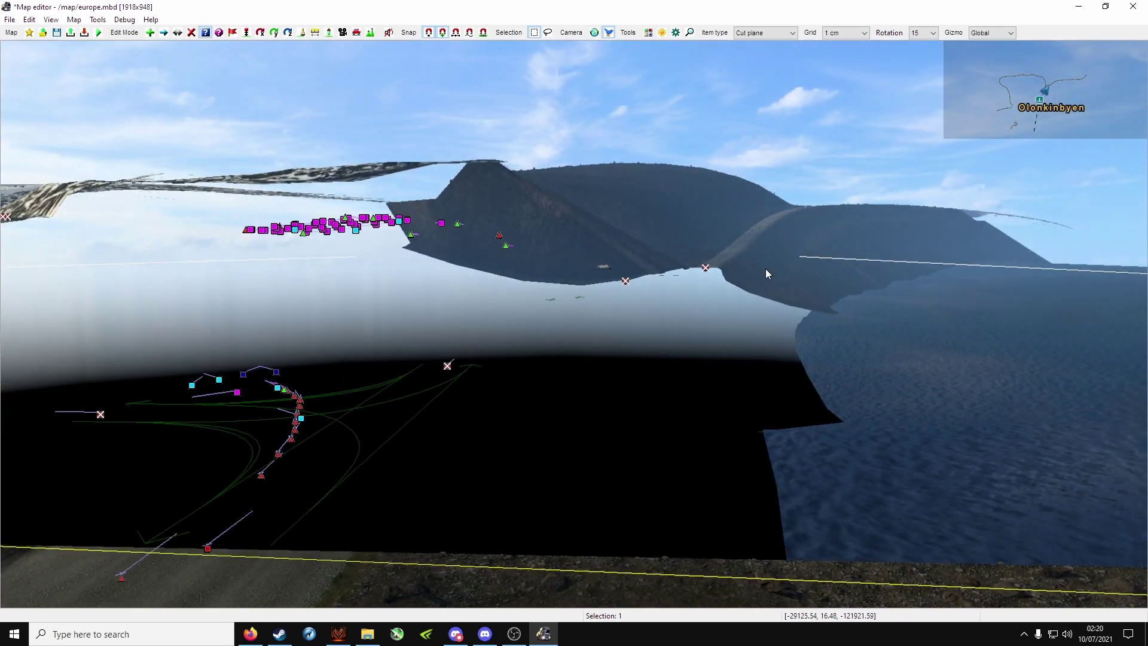
pyautogui.moveTo(531, 215); pyautogui.dragTo(574, 323, button='right')
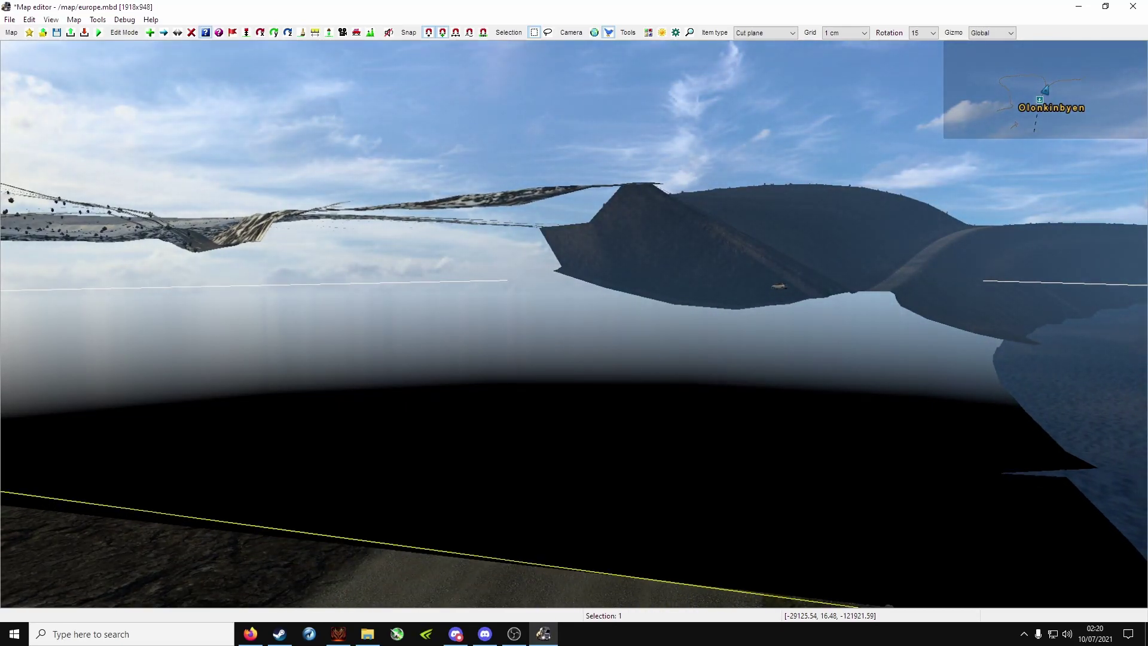
pyautogui.moveTo(574, 324); pyautogui.dragTo(574, 323, button='right')
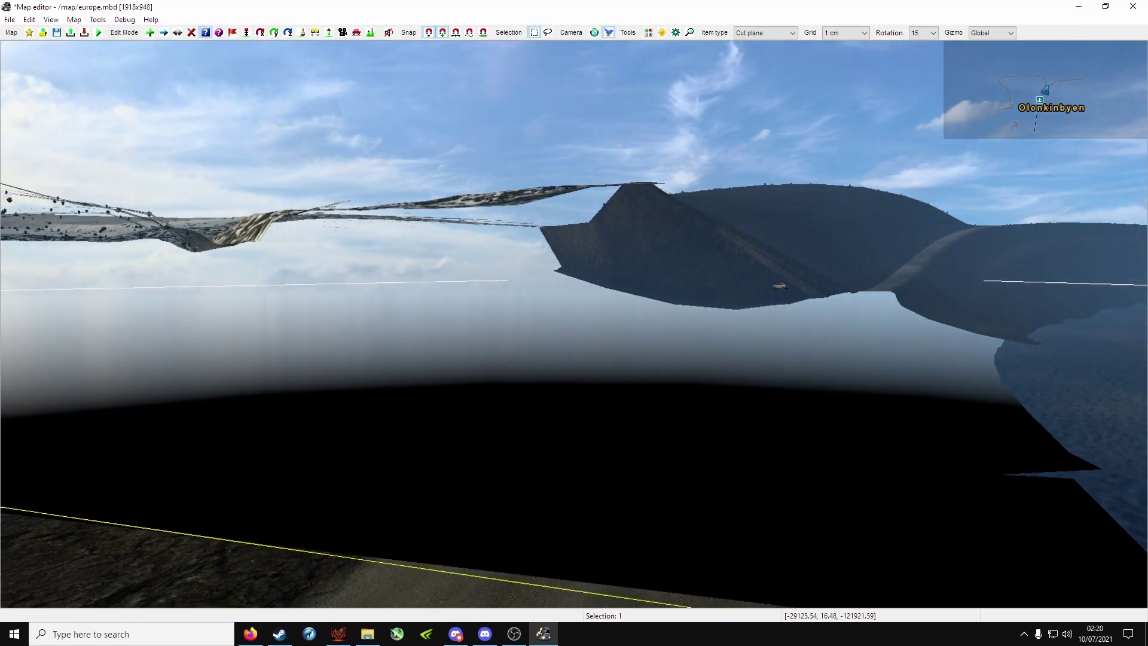
pyautogui.moveTo(574, 322); pyautogui.dragTo(575, 323, button='right')
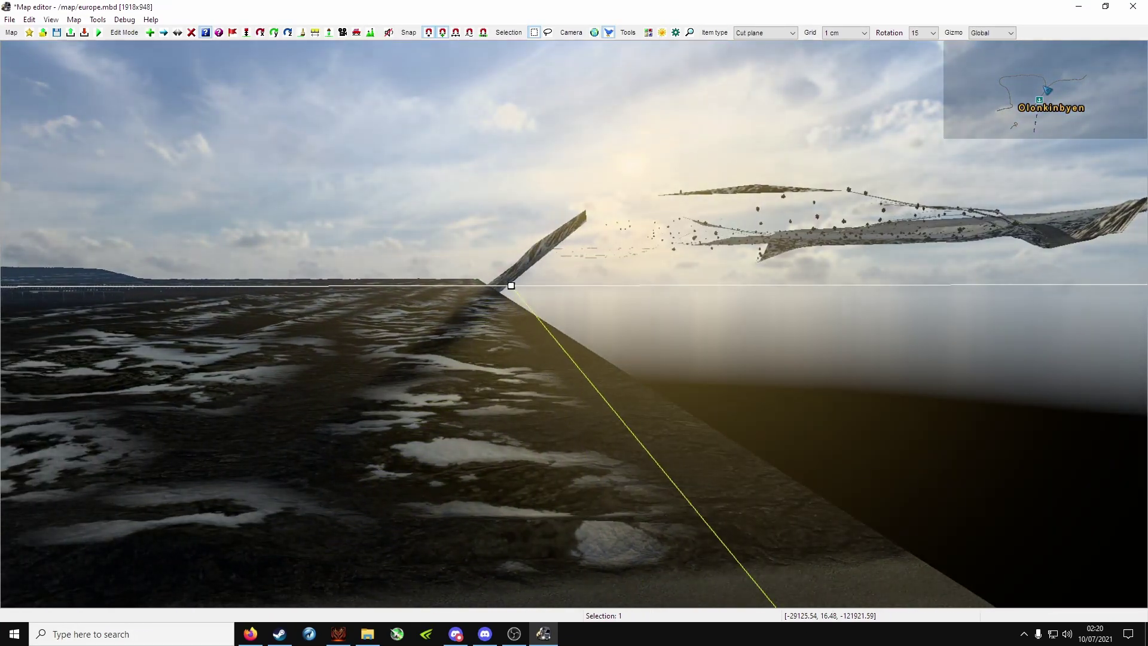
pyautogui.press('a')
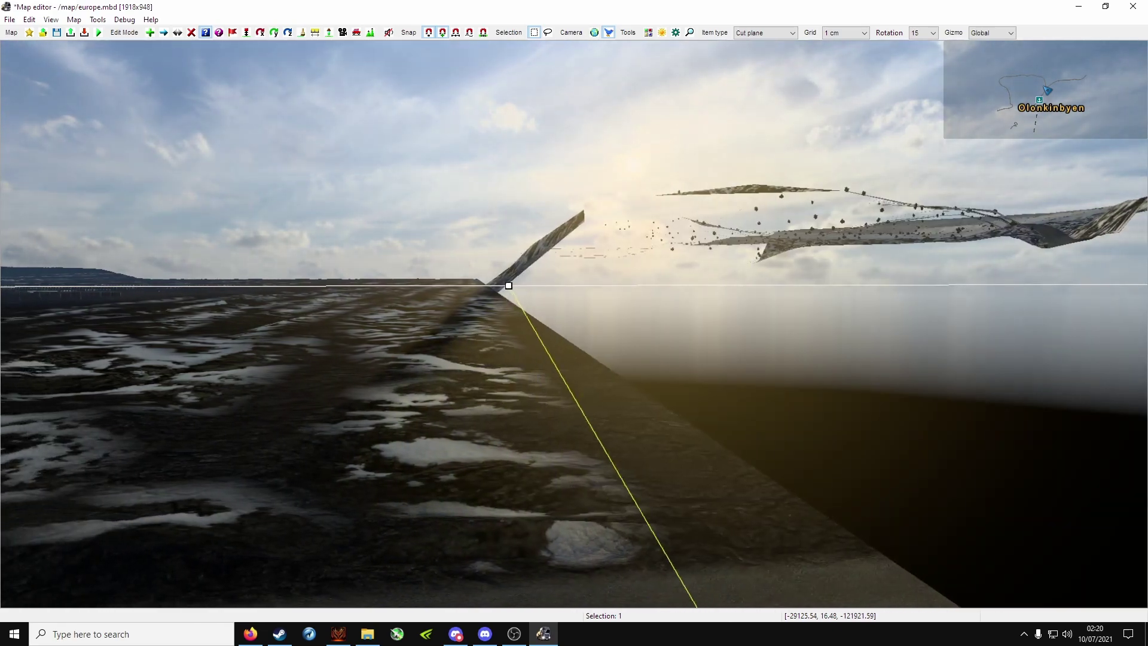
pyautogui.press('d')
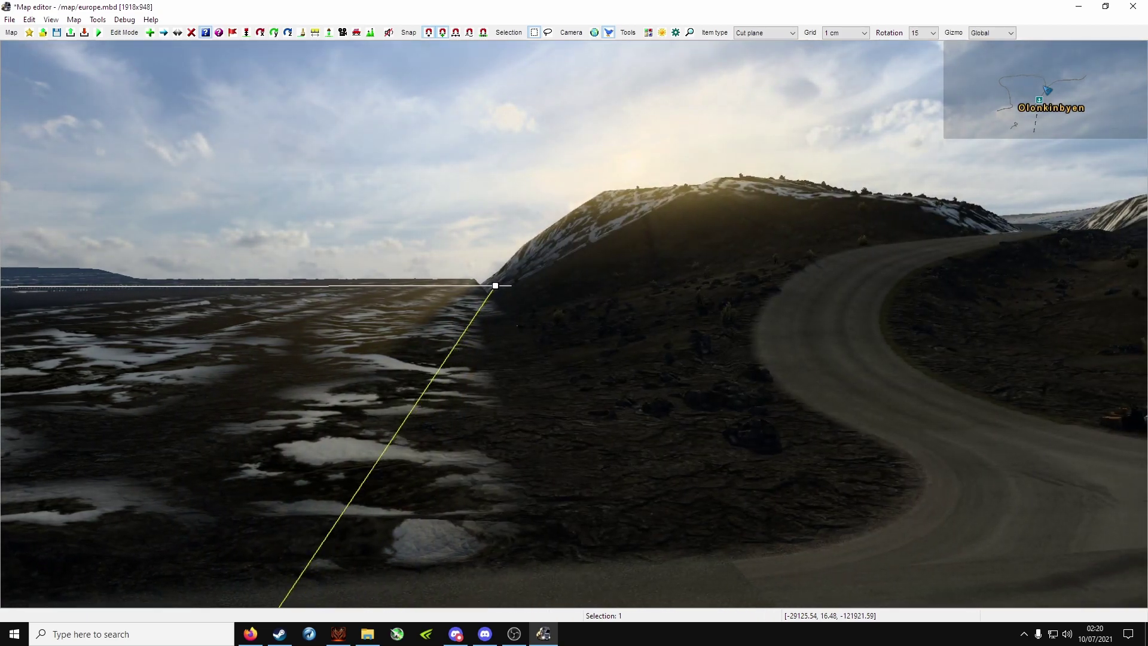
pyautogui.moveTo(574, 322); pyautogui.dragTo(807, 323, button='middle')
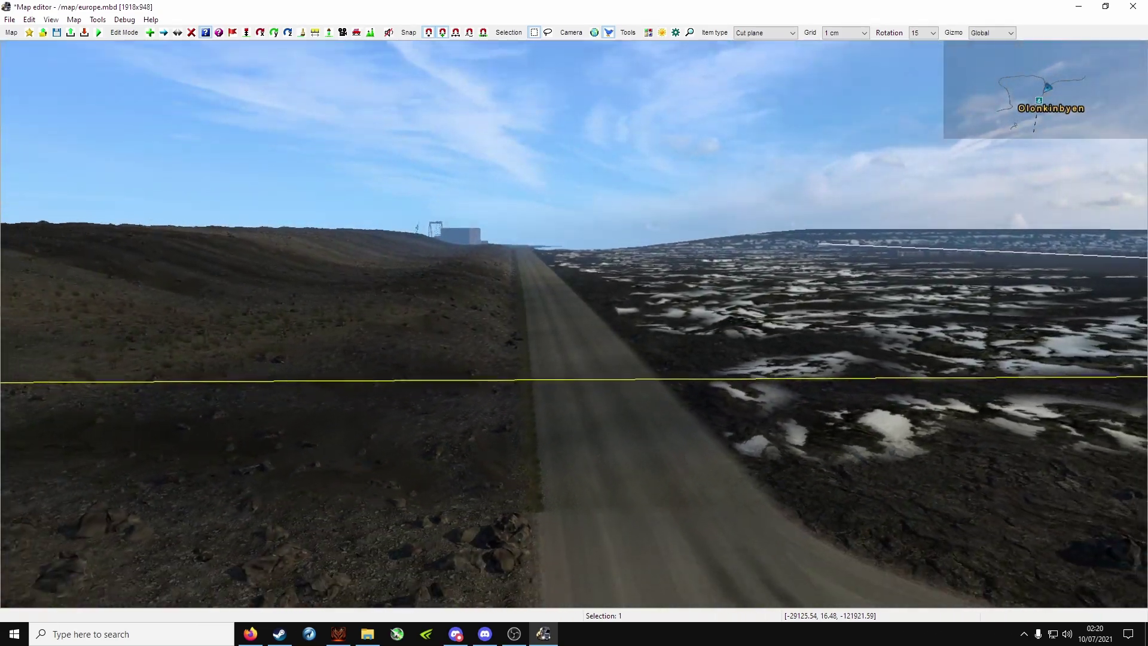
# Step: Fly the camera low from the road back toward the hill, sea and junction cut plane
pyautogui.moveTo(574, 323); pyautogui.dragTo(575, 329, button='middle')
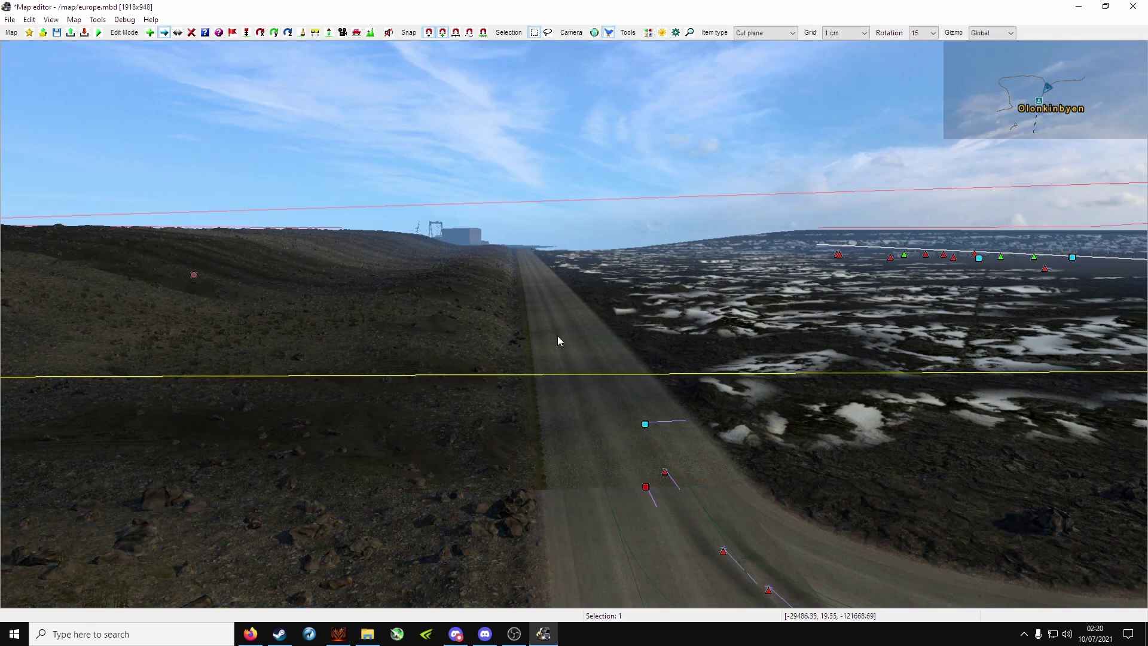
pyautogui.moveTo(539, 284); pyautogui.dragTo(576, 320, button='middle')
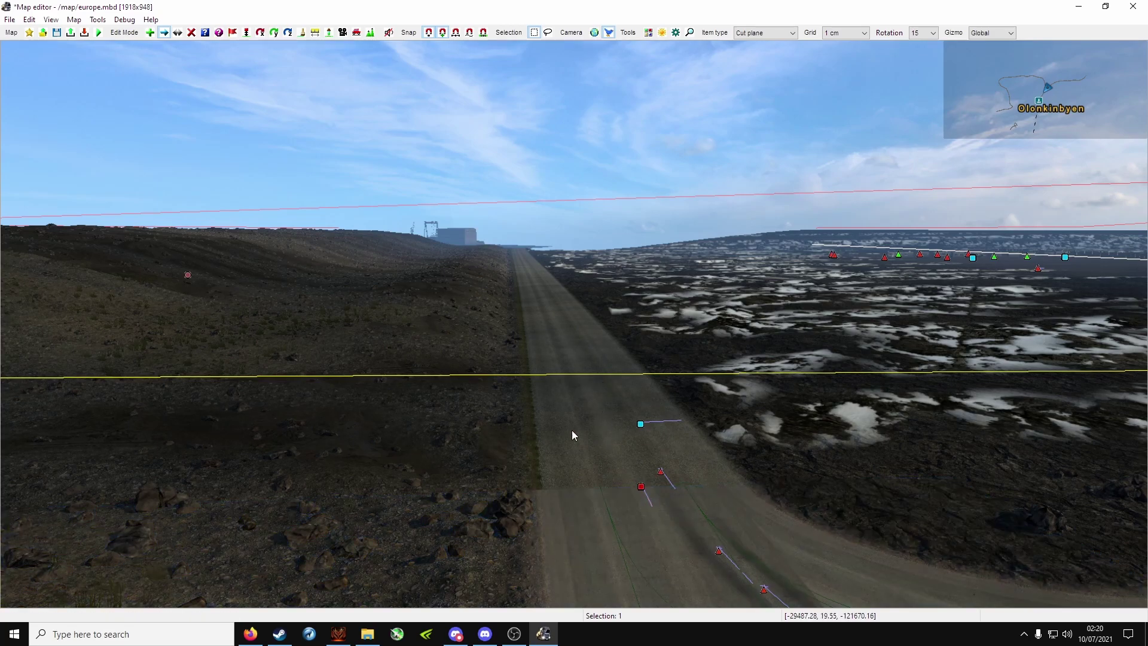
pyautogui.moveTo(571, 436)
pyautogui.mouseDown(button='middle')
pyautogui.moveTo(467, 430)
pyautogui.moveTo(538, 422)
pyautogui.moveTo(581, 334)
pyautogui.mouseUp(button='middle')
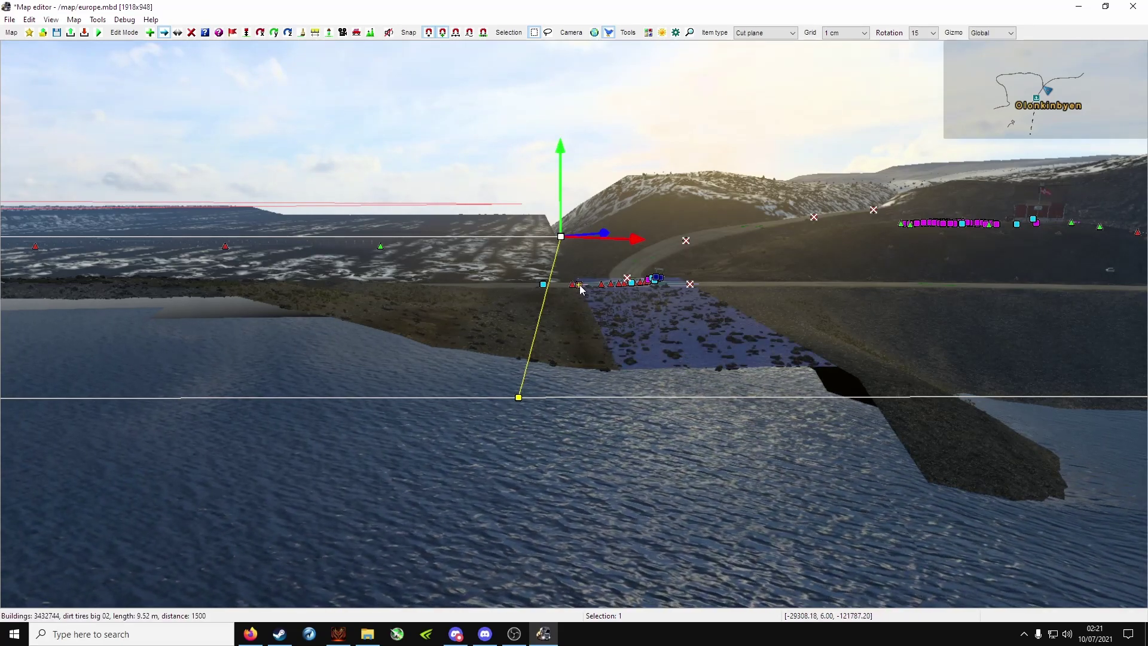
# Step: Drag the cut plane's lower end point right in the water, then orbit to check its line
pyautogui.click(518, 396)
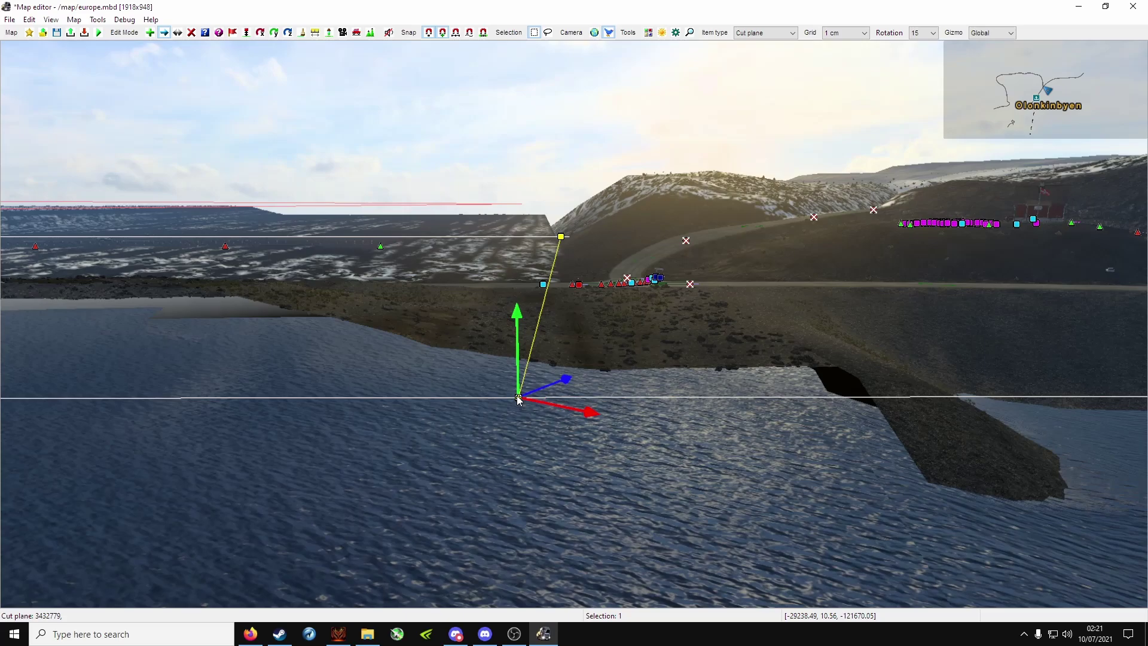
pyautogui.moveTo(521, 401); pyautogui.dragTo(732, 380)
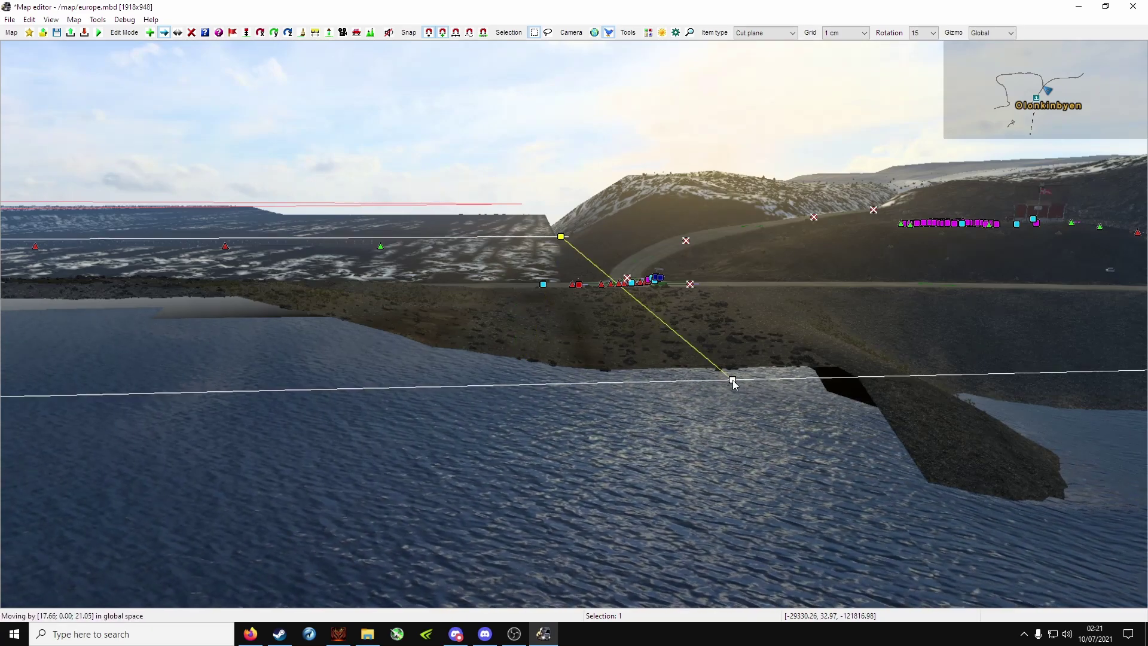
pyautogui.click(561, 237)
pyautogui.moveTo(609, 235); pyautogui.dragTo(589, 334, button='right')
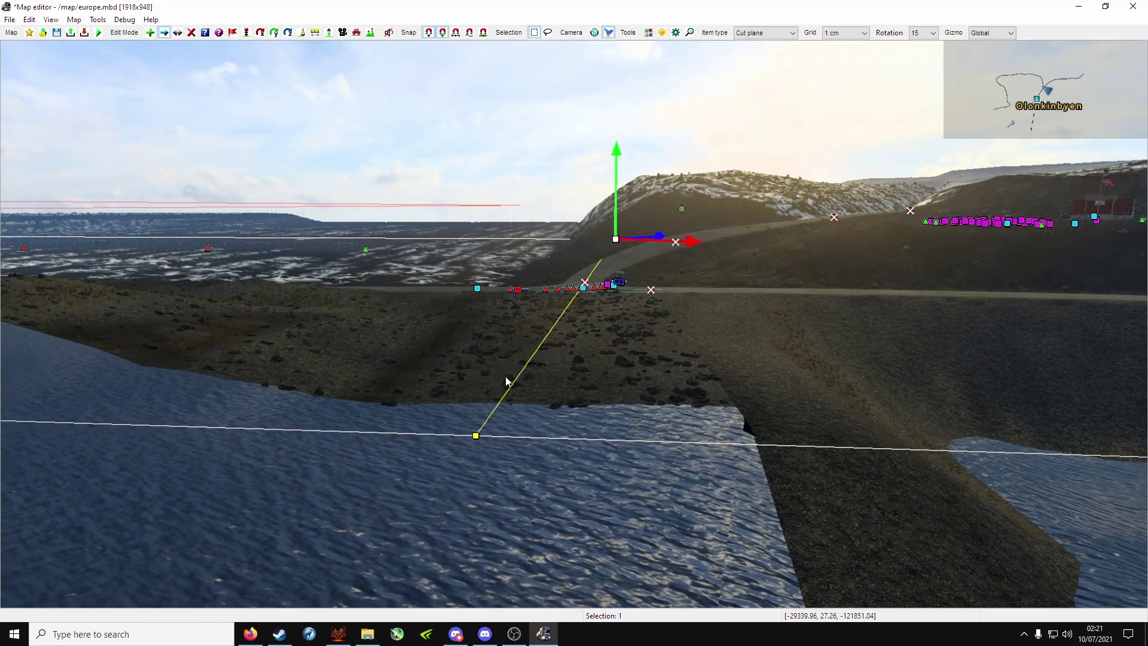
pyautogui.moveTo(520, 292)
pyautogui.mouseDown(button='right')
pyautogui.moveTo(538, 310)
pyautogui.moveTo(484, 341)
pyautogui.mouseUp(button='right')
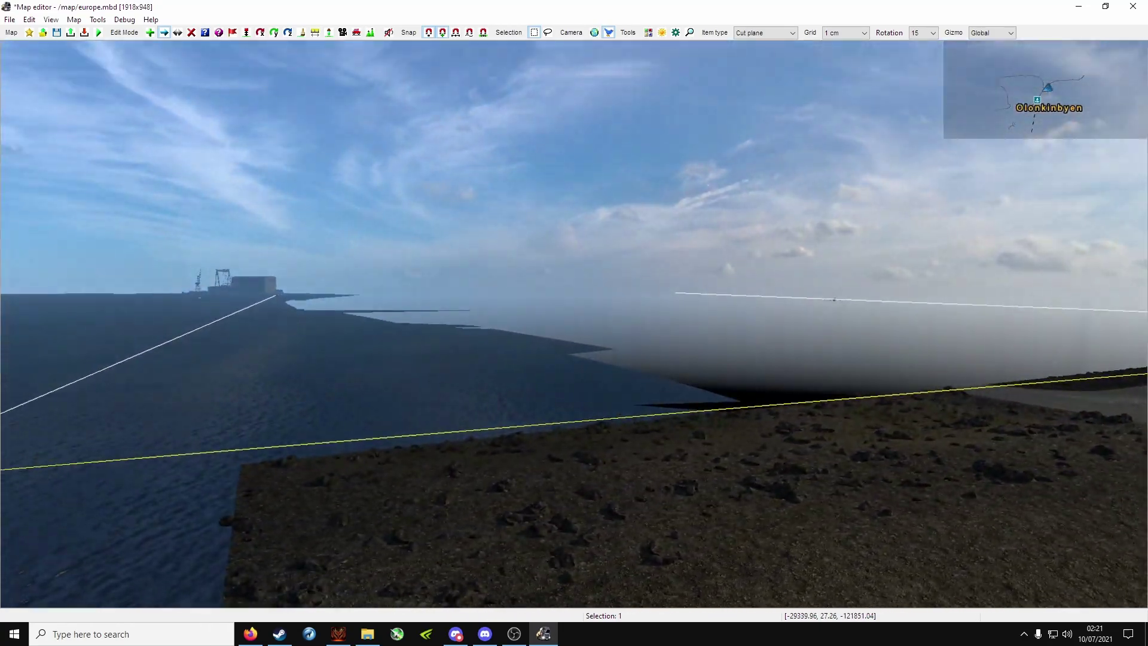
pyautogui.moveTo(574, 323)
pyautogui.mouseDown(button='right')
pyautogui.moveTo(520, 323)
pyautogui.moveTo(592, 323)
pyautogui.mouseUp(button='right')
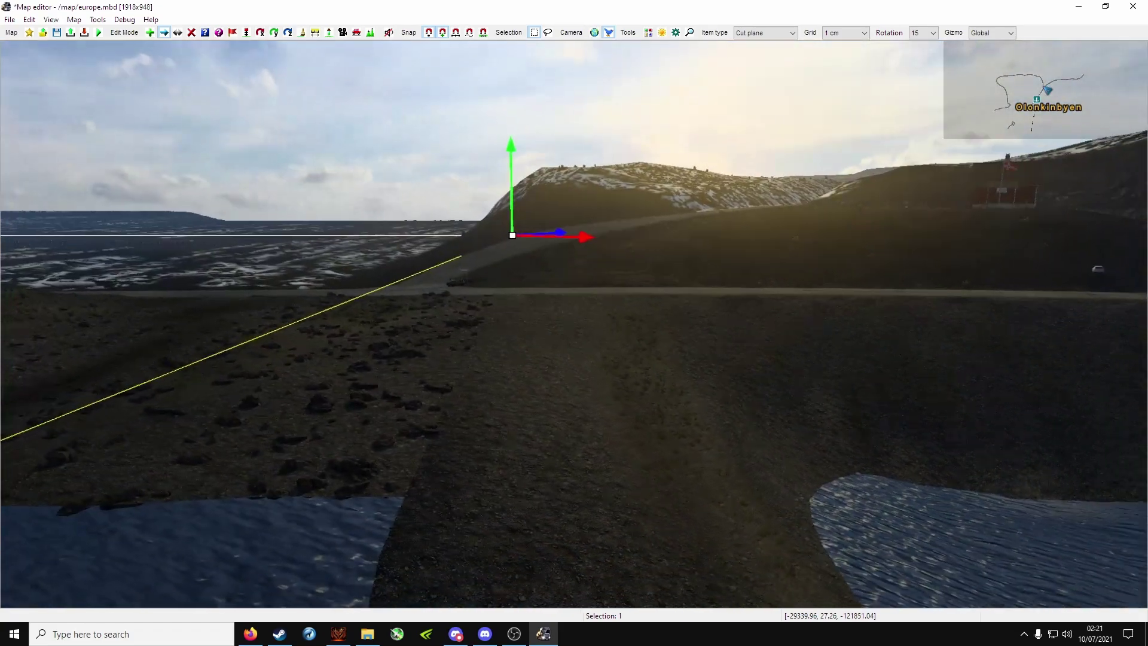
pyautogui.moveTo(574, 323); pyautogui.dragTo(573, 337, button='right')
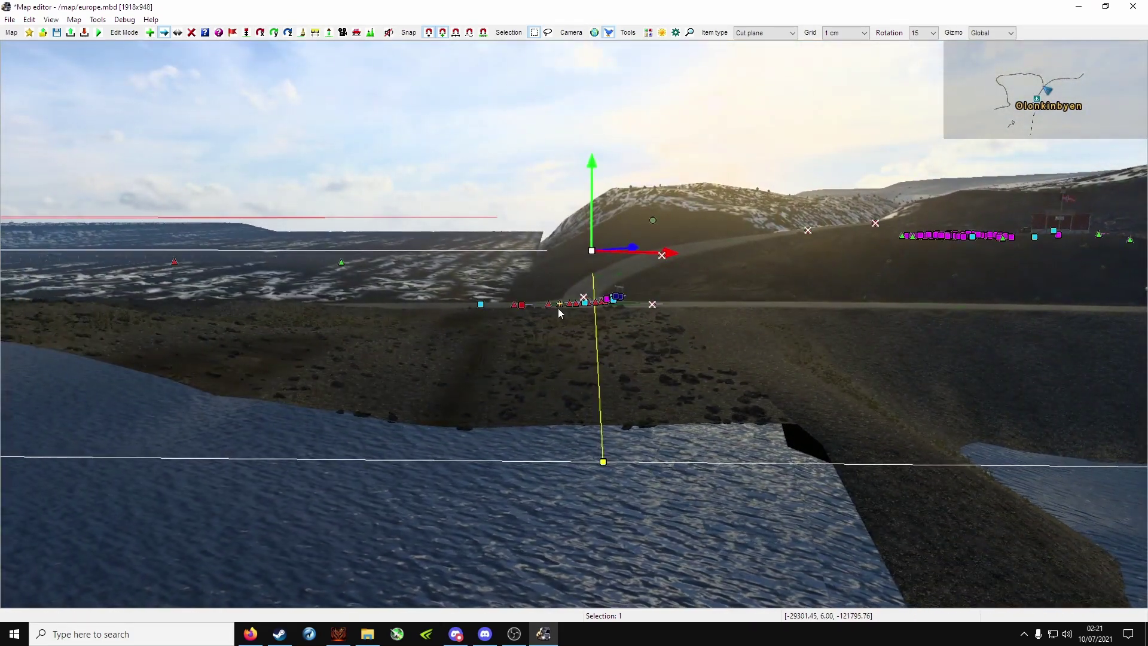
# Step: Drag the cut plane node across the junction and check its line from overhead
pyautogui.moveTo(618, 243)
pyautogui.mouseDown()
pyautogui.moveTo(578, 480)
pyautogui.moveTo(411, 448)
pyautogui.mouseUp()
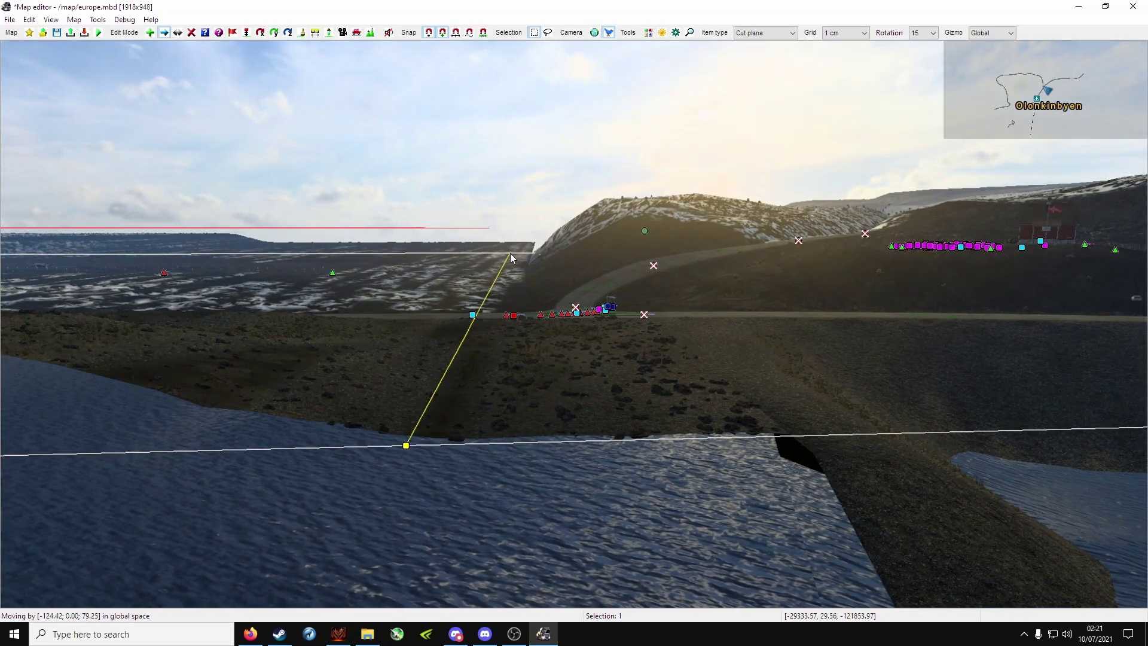
pyautogui.moveTo(550, 258)
pyautogui.mouseDown(button='right')
pyautogui.moveTo(584, 310)
pyautogui.moveTo(584, 358)
pyautogui.mouseUp(button='right')
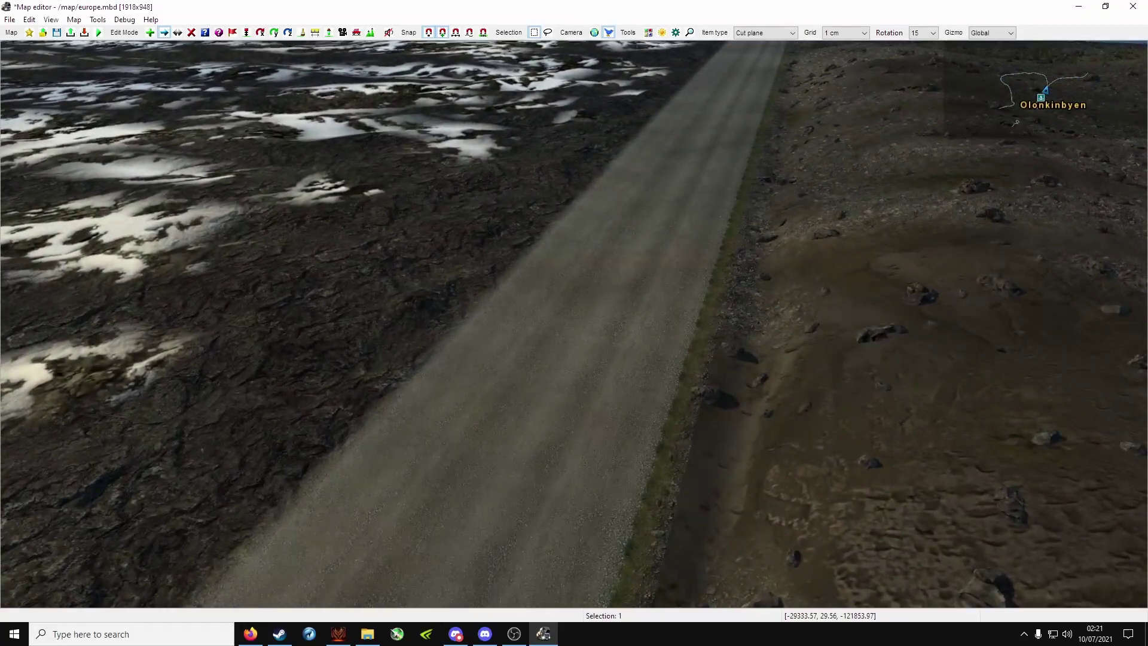
pyautogui.moveTo(584, 359); pyautogui.dragTo(524, 303, button='right')
pyautogui.scroll(3, 524, 303)
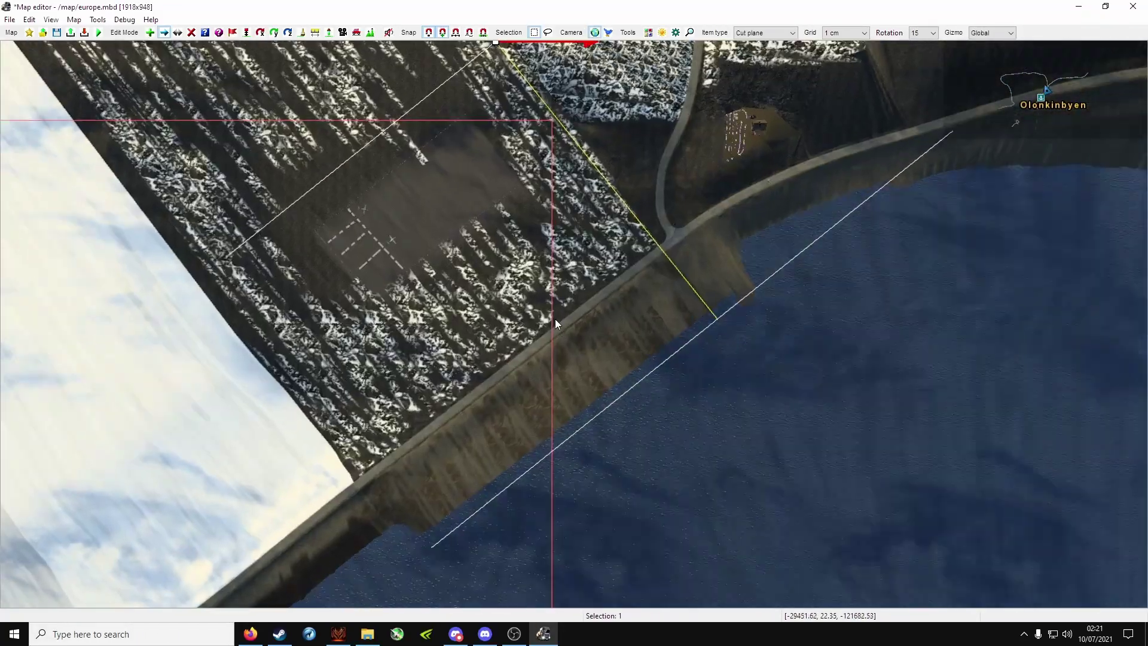
pyautogui.scroll(3, 556, 318)
pyautogui.scroll(3, 495, 313)
pyautogui.moveTo(503, 291); pyautogui.dragTo(578, 363, button='middle')
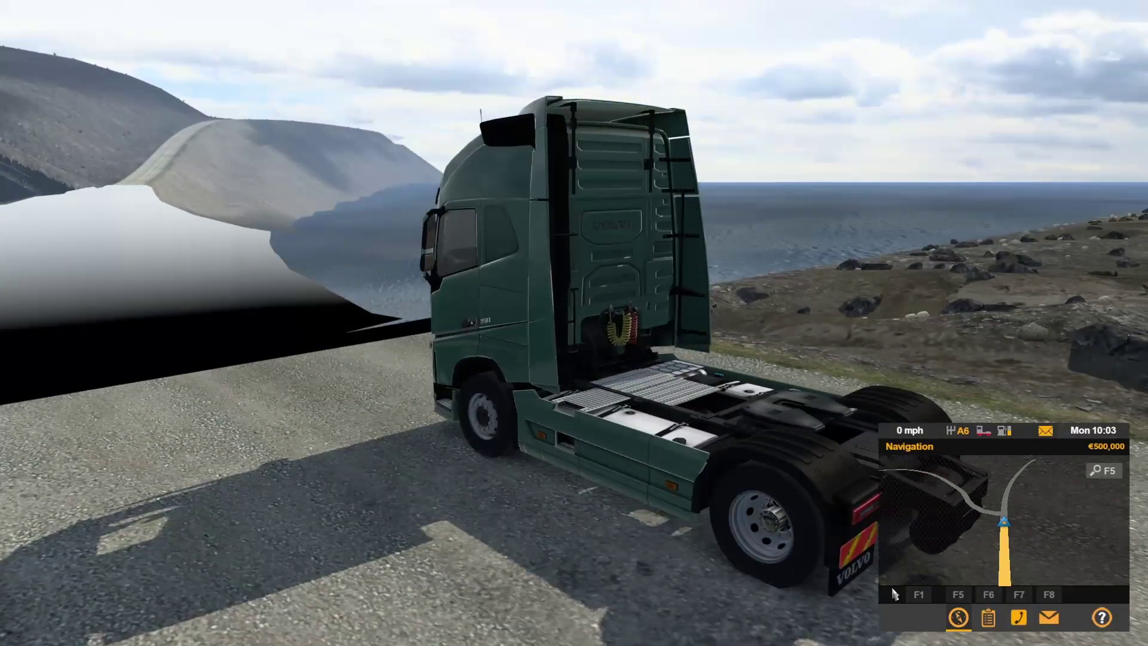
# Step: In-game, reverse the truck, then drive it along the gravel road toward the junction
pyautogui.press('s')
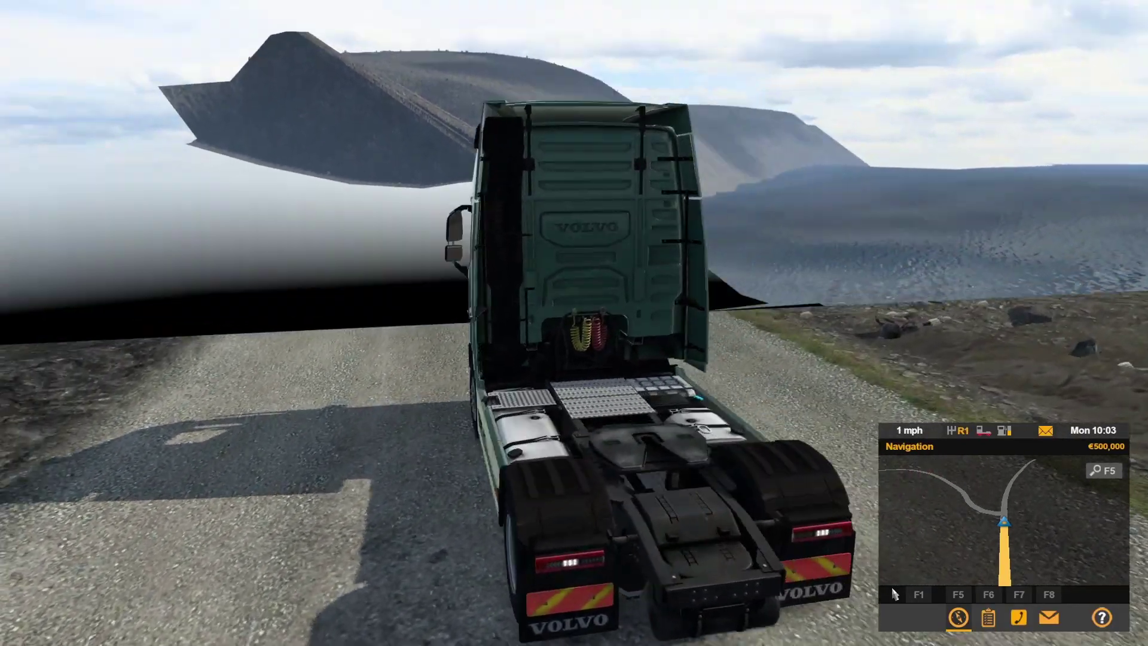
pyautogui.press('w')
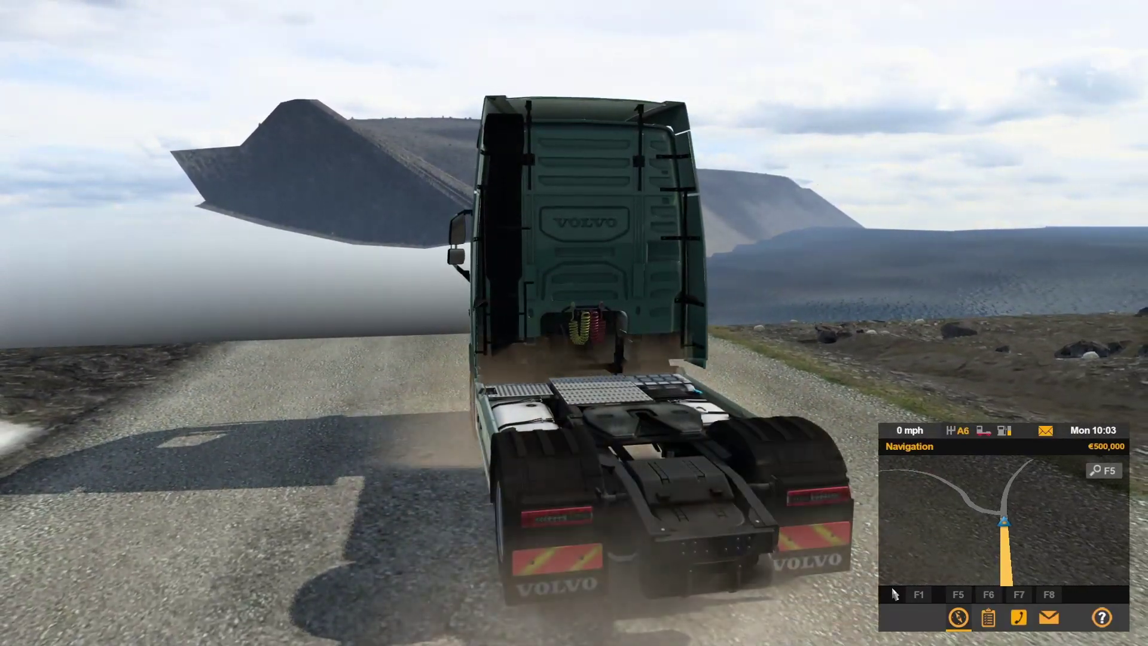
pyautogui.press('w')
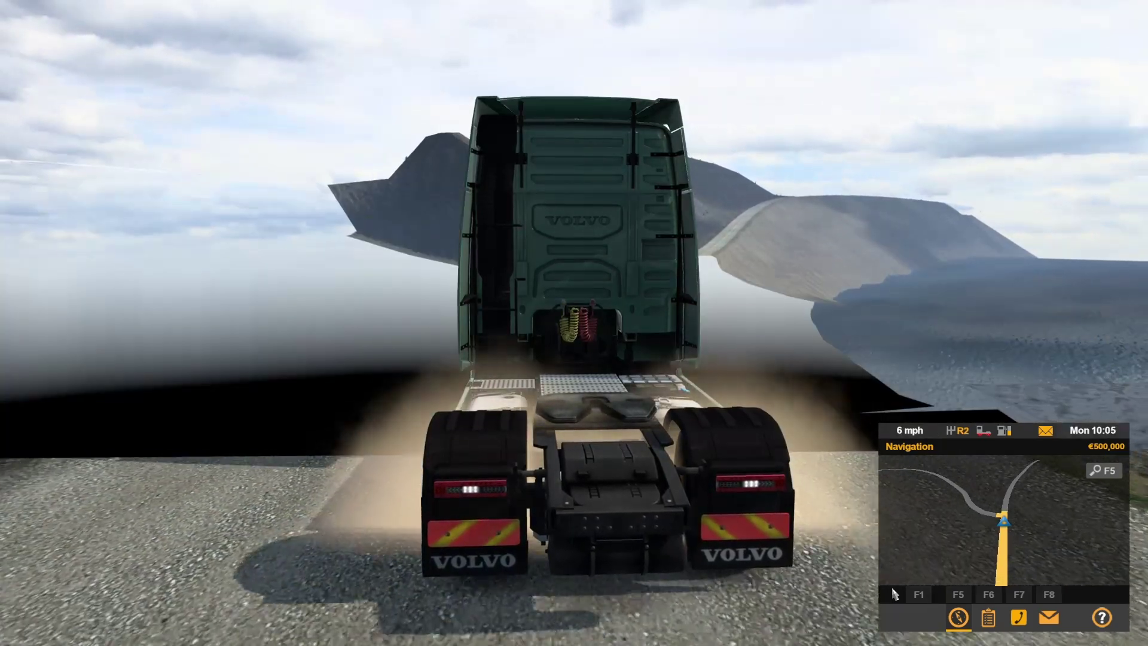
pyautogui.press('w')
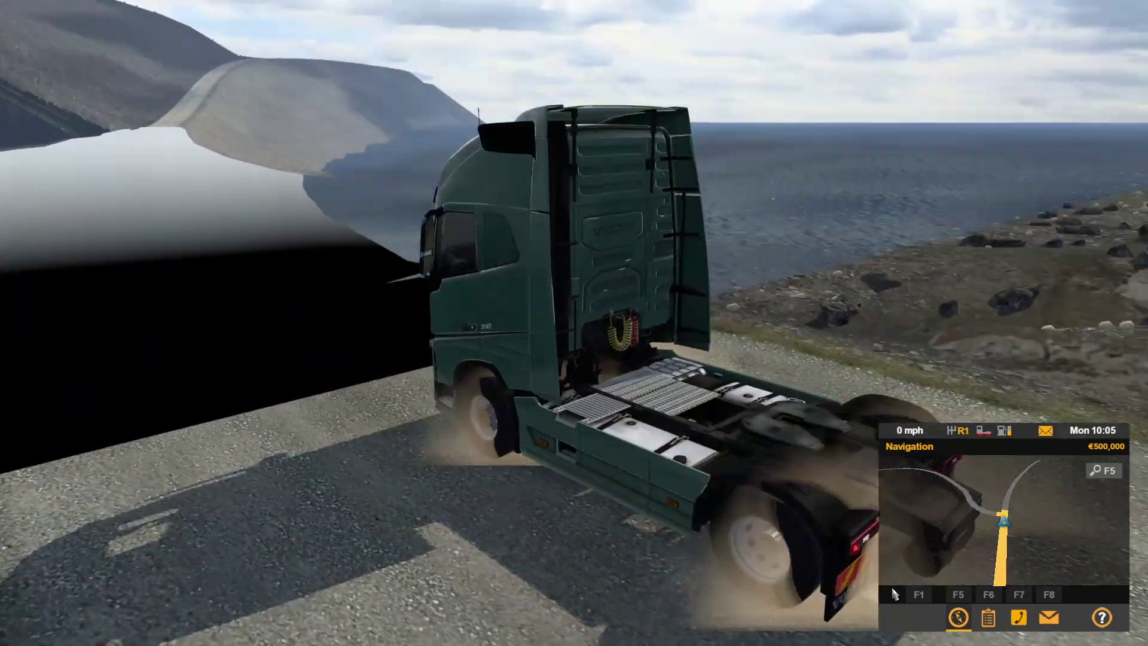